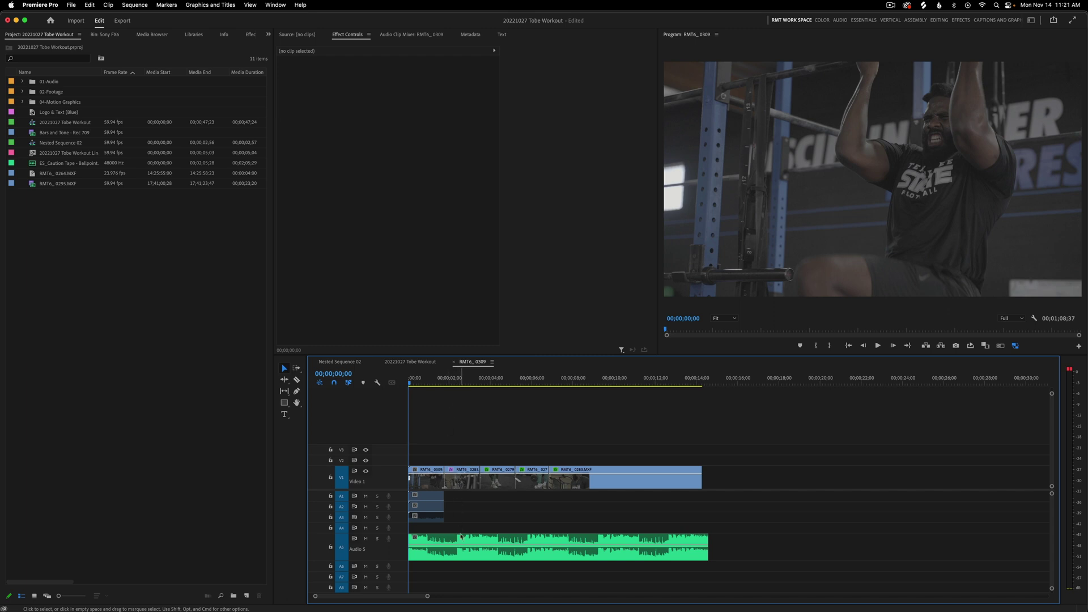
Step: Apply the default audio transition to the end of the music clip on track A5
left_click(466, 555)
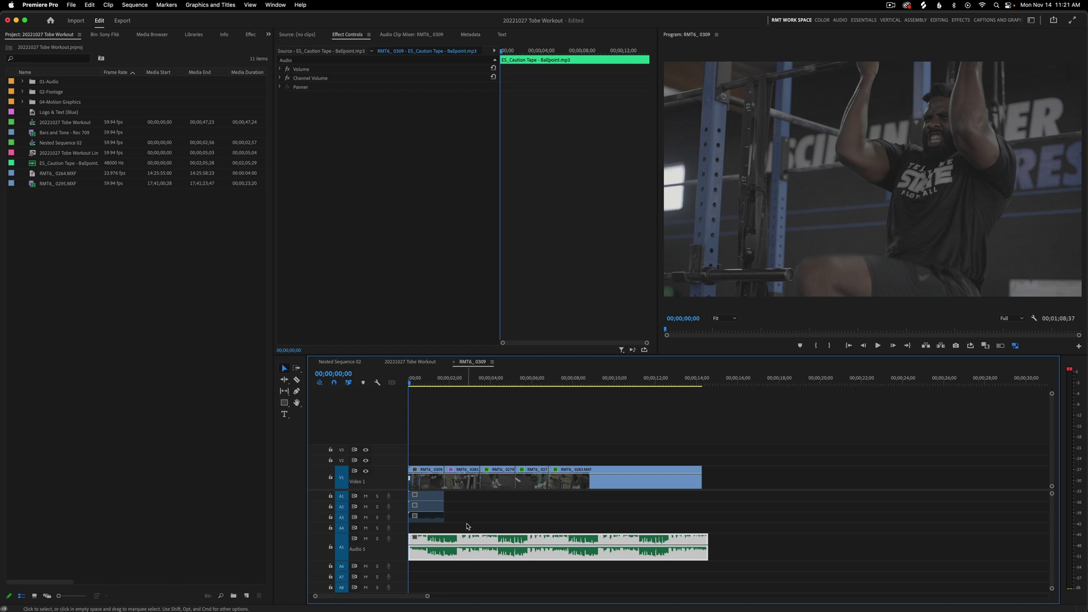
left_click(467, 527)
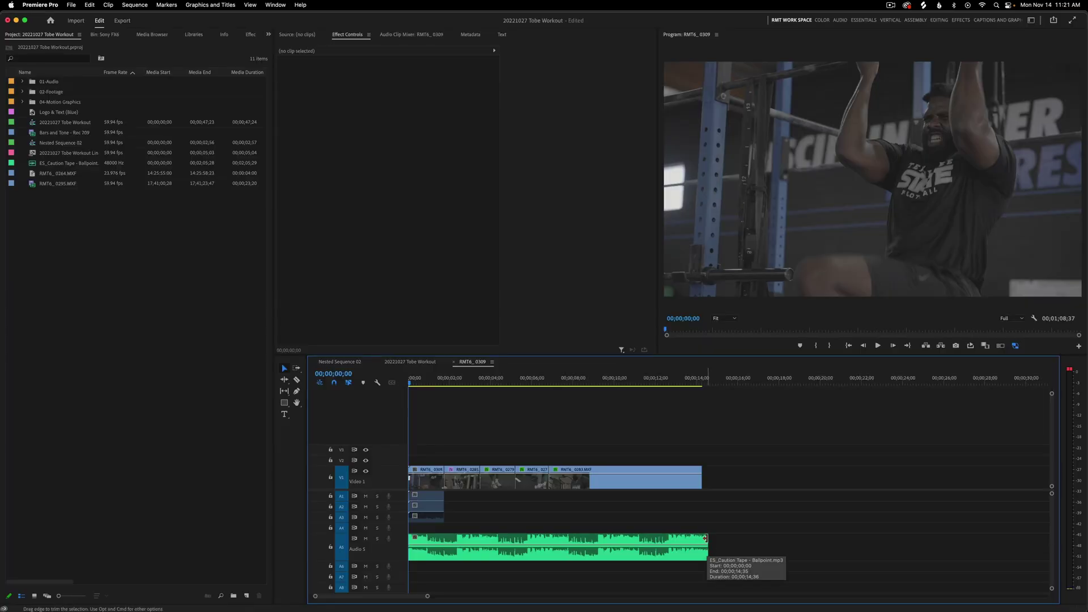
left_click(696, 540)
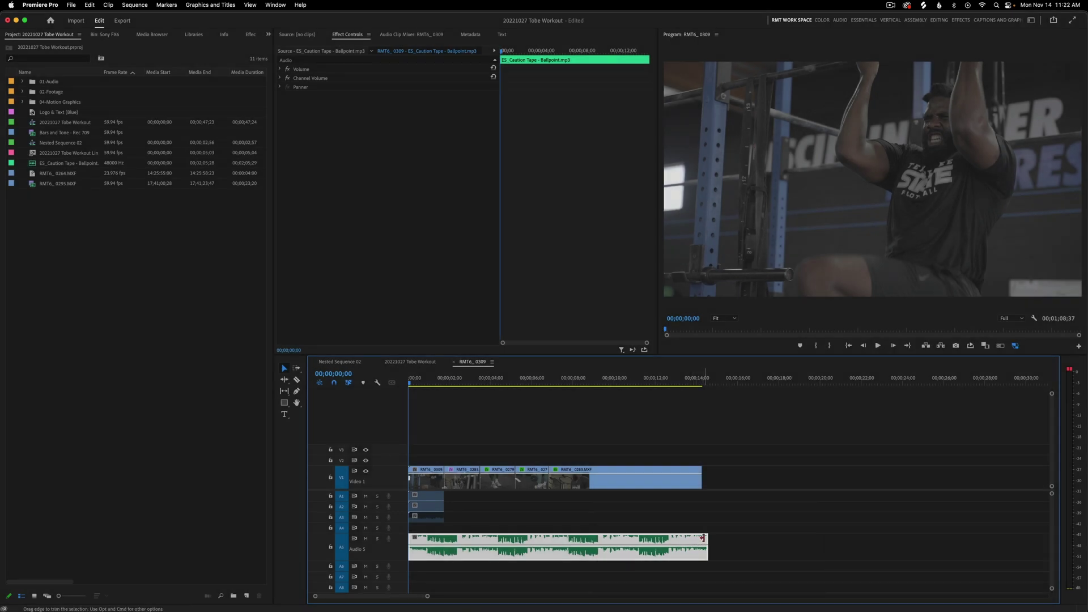
mouse_move(702, 538)
left_mouse_down()
mouse_move(691, 538)
mouse_move(707, 538)
left_mouse_up()
right_click(704, 537)
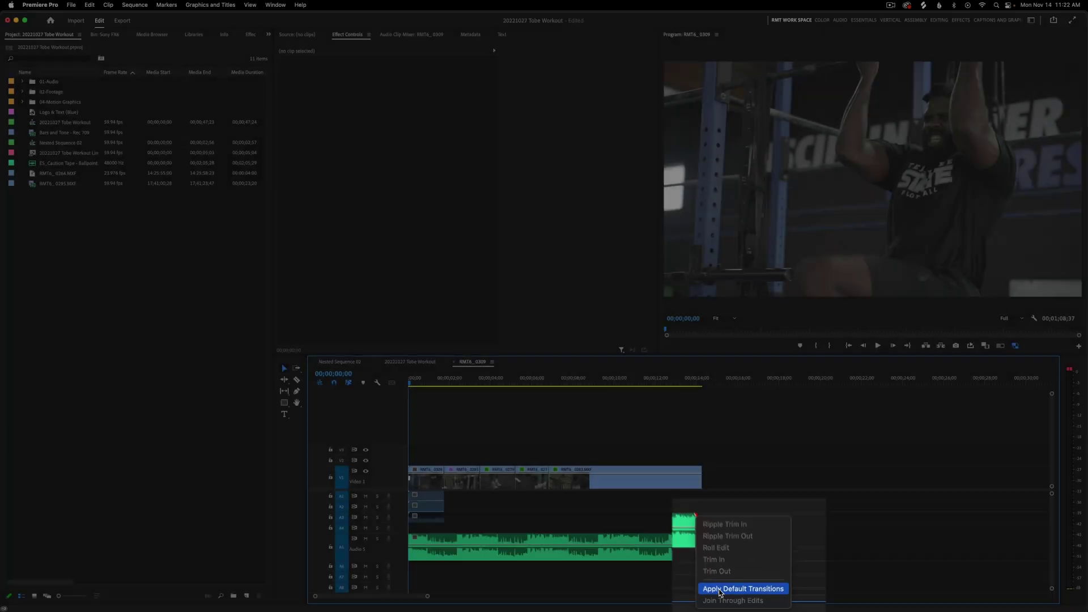
left_click(712, 585)
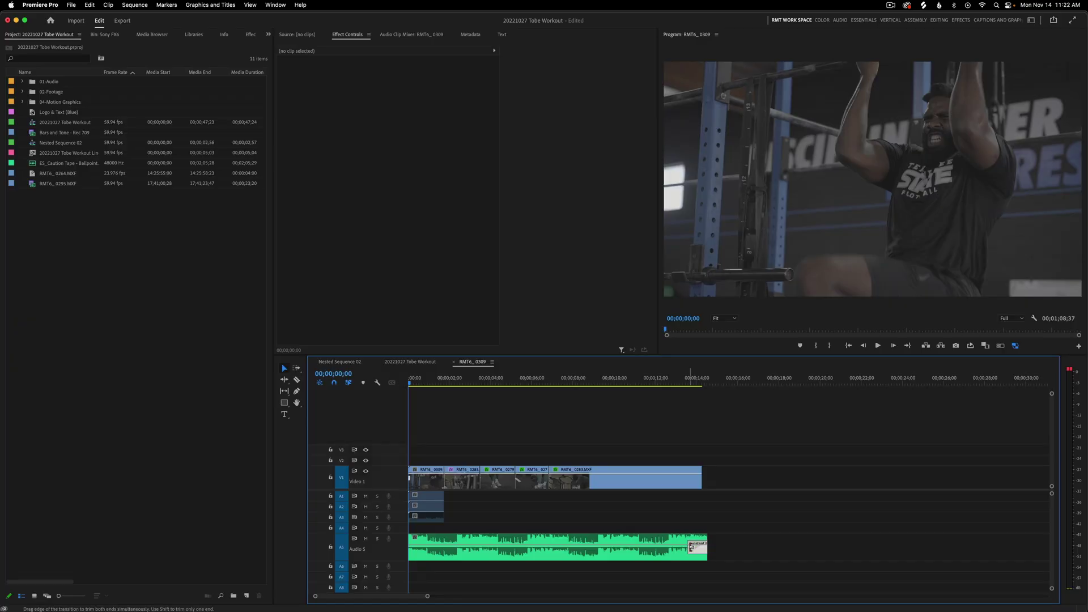
Step: Stretch the music clip's ending Constant Power transition to 00;00;03;21 and shorten it to 00;00;00;41
mouse_move(691, 548)
left_mouse_down()
mouse_move(645, 544)
mouse_move(690, 548)
left_mouse_up()
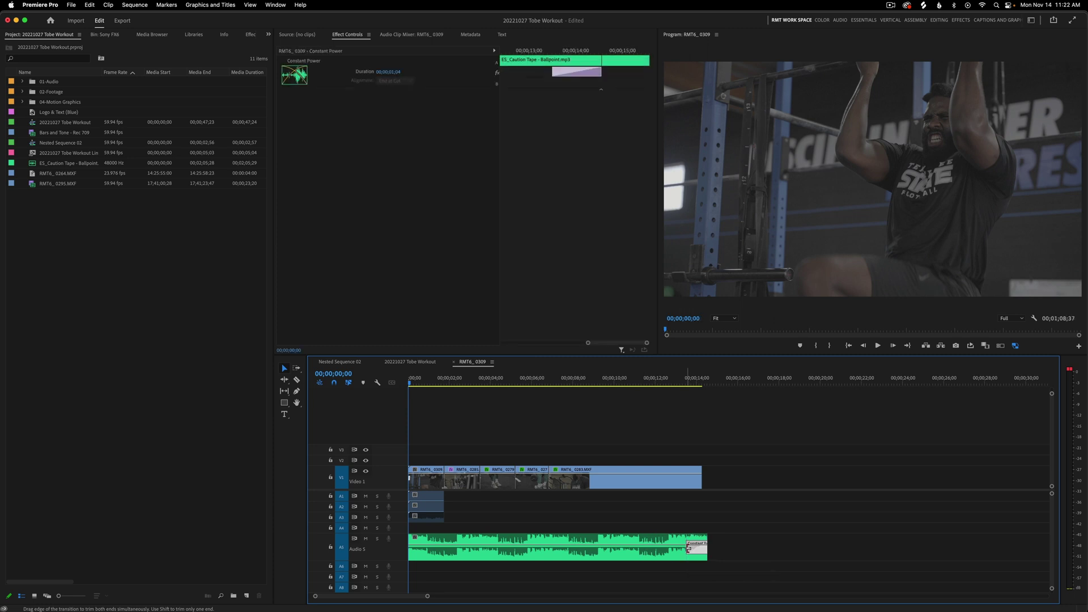
mouse_move(685, 548)
left_mouse_down()
mouse_move(648, 549)
mouse_move(682, 547)
left_mouse_up()
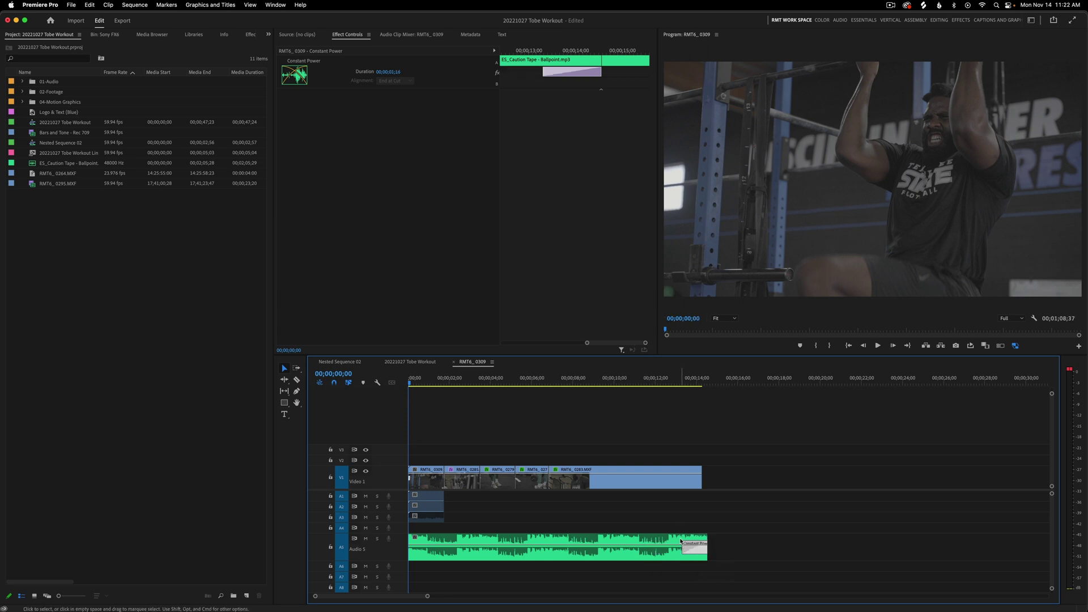
left_click_drag(682, 549, 641, 548)
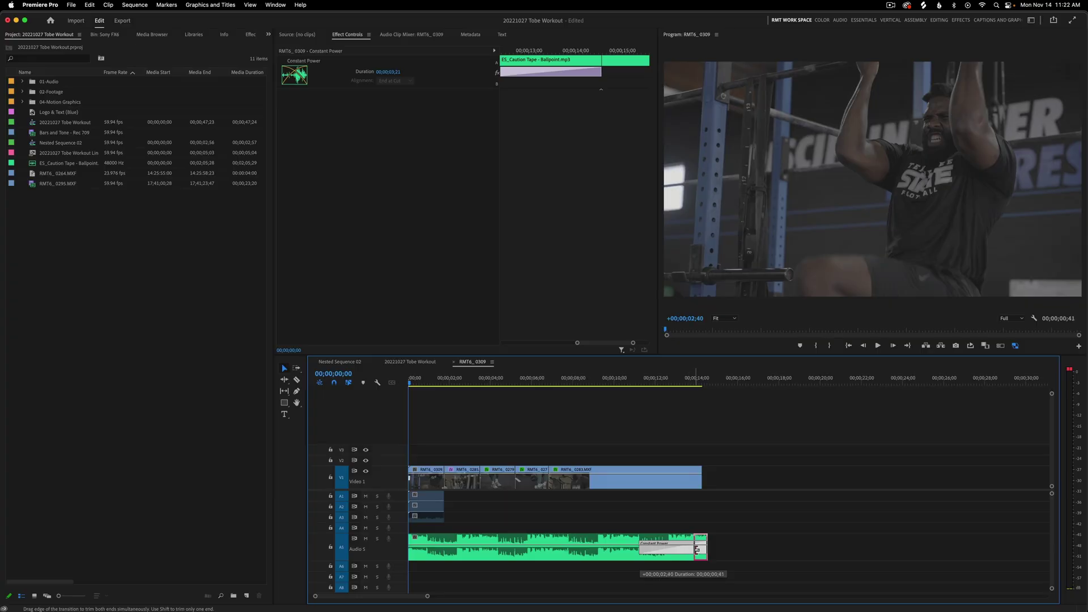
left_click_drag(697, 550, 697, 550)
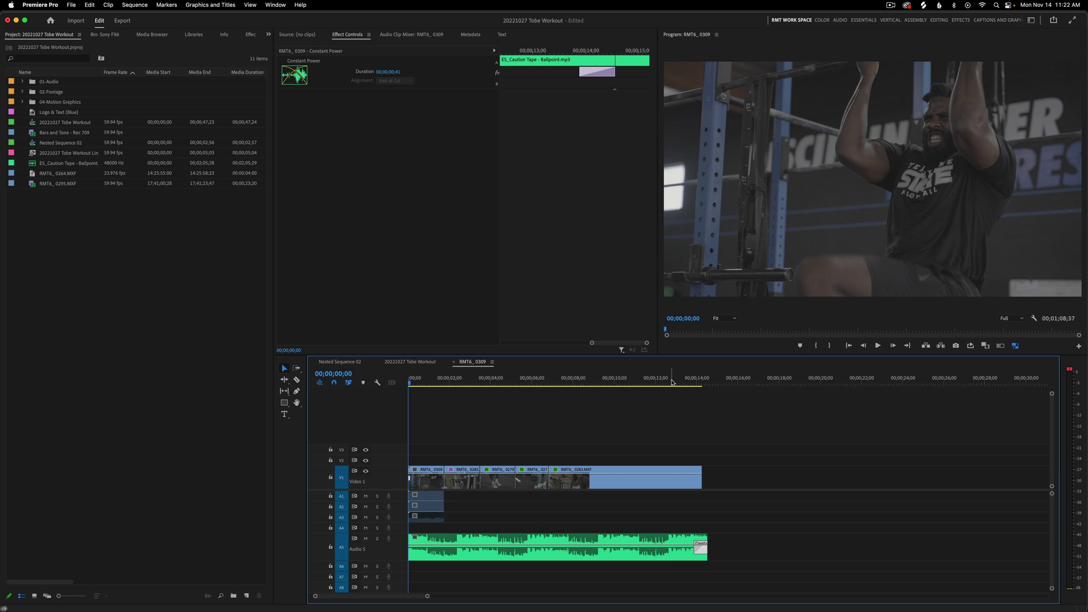
Step: Play back the music's ending, comparing the short fade with a Constant Power fade of 00;00;02;41
left_click(671, 381)
key("space")
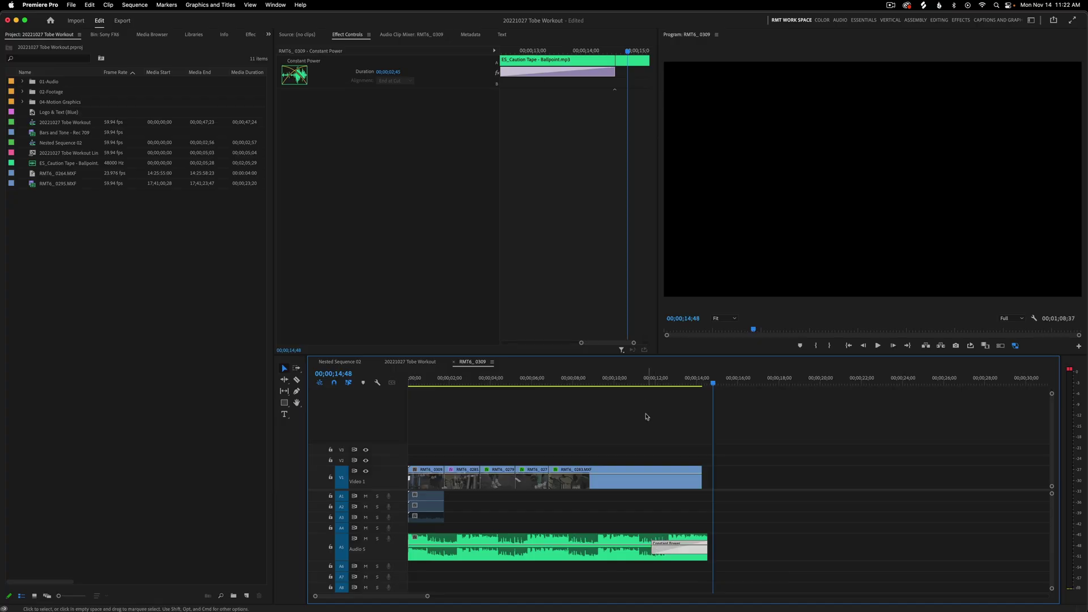
left_click(643, 378)
key("space")
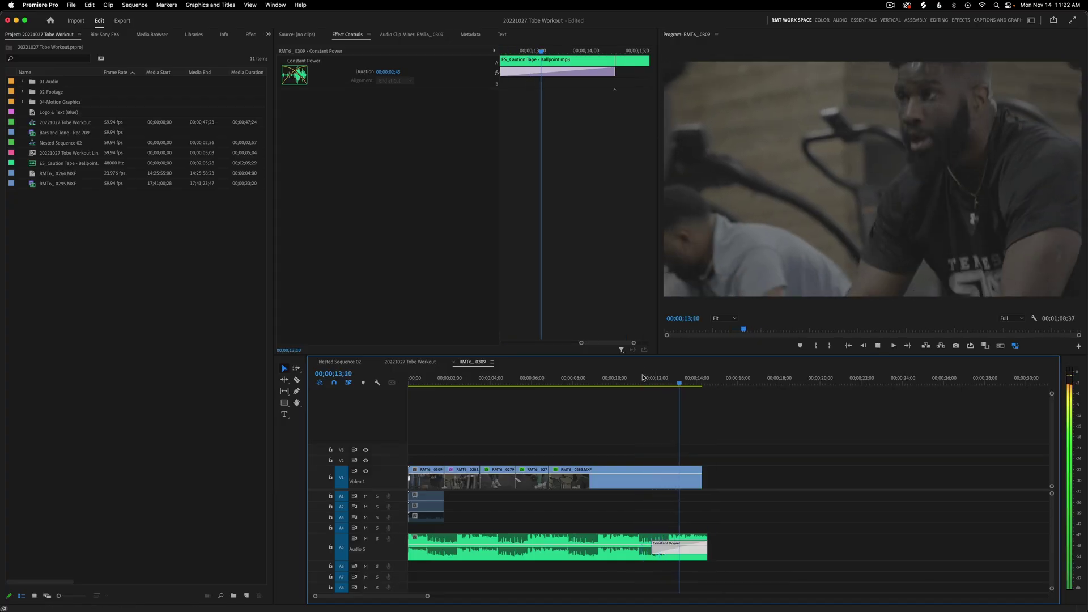
left_click_drag(652, 549, 655, 549)
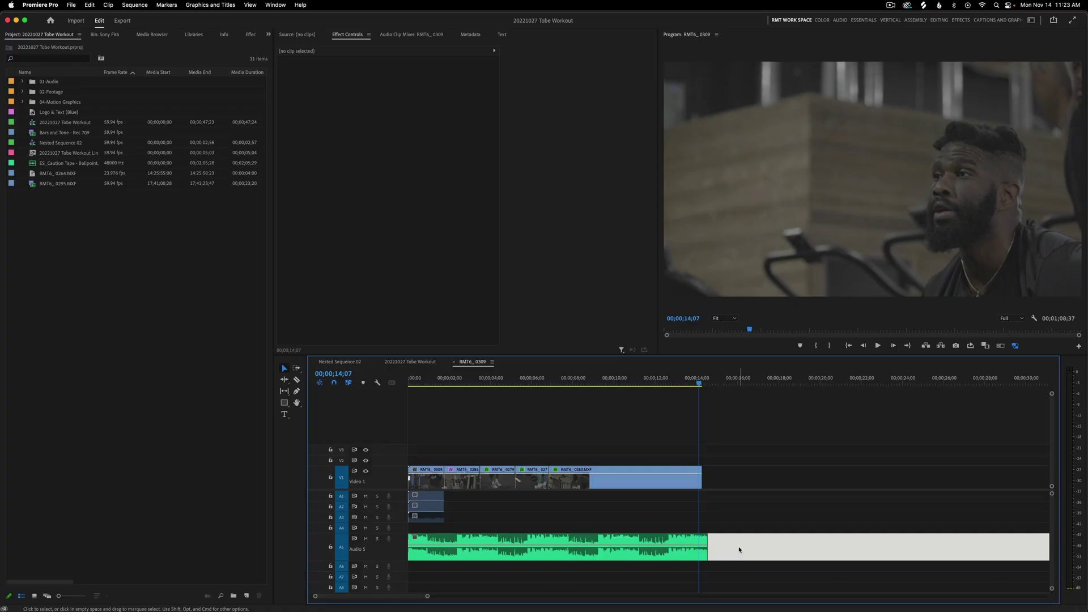
Step: Apply the default transition to both ends of the music clip, and delete the one at its start
left_click(643, 555)
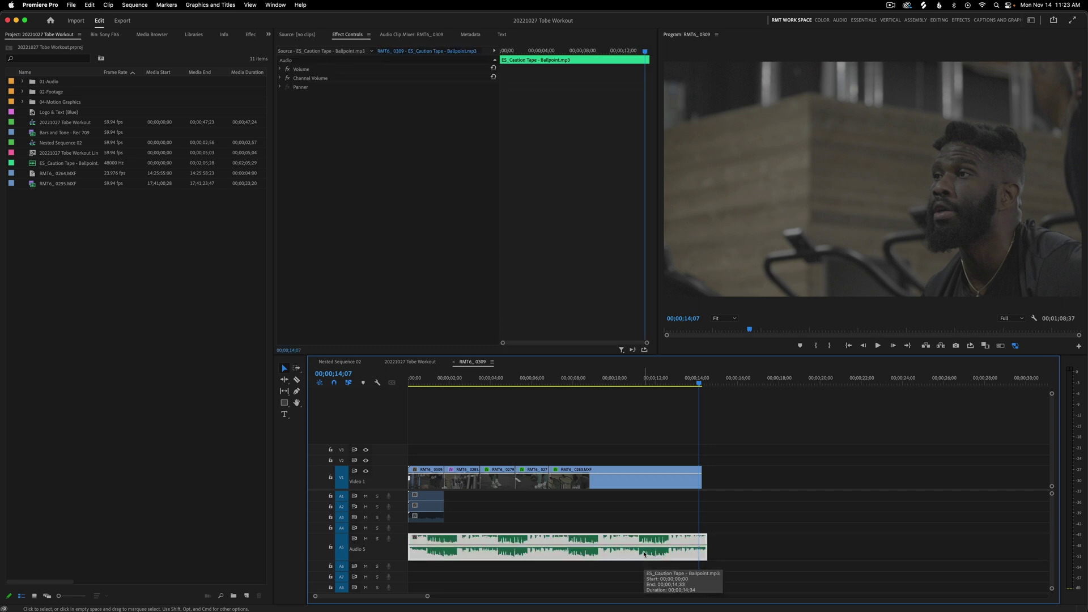
key("shift")
key("shift+d")
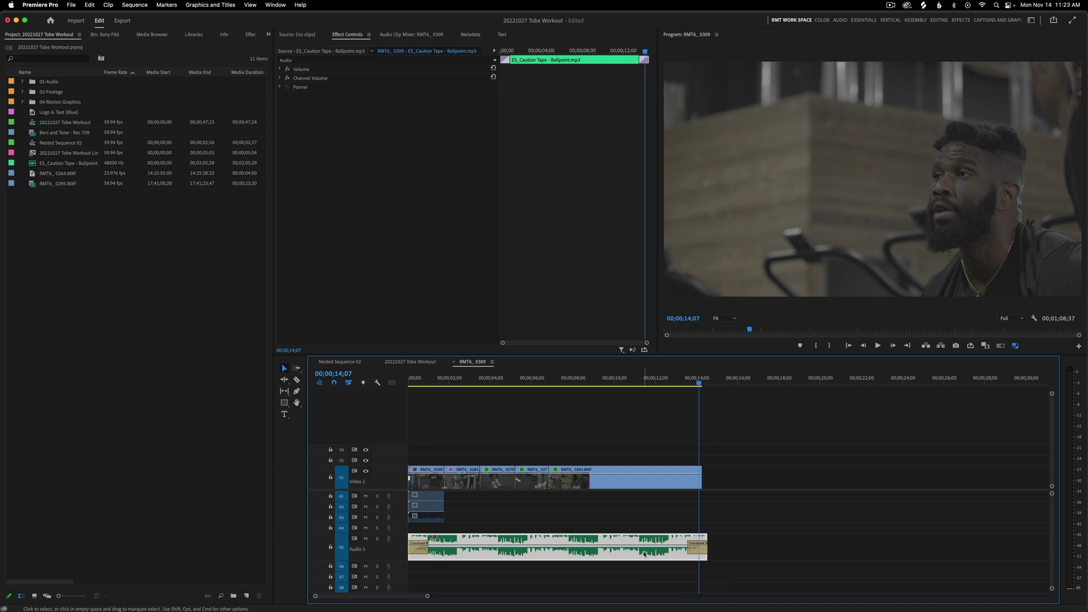
left_click(422, 553)
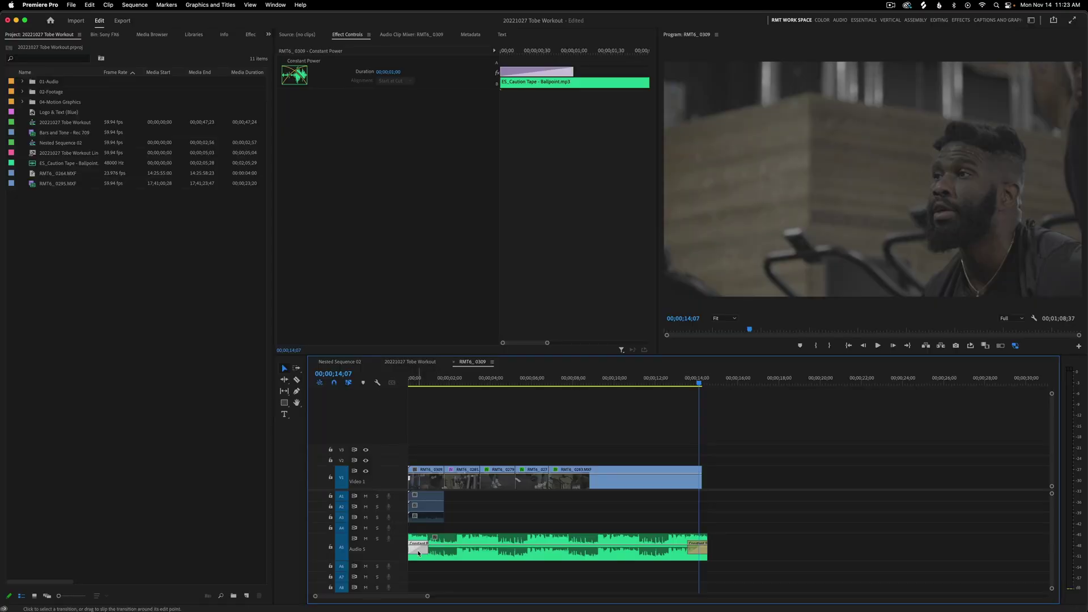
key("Delete")
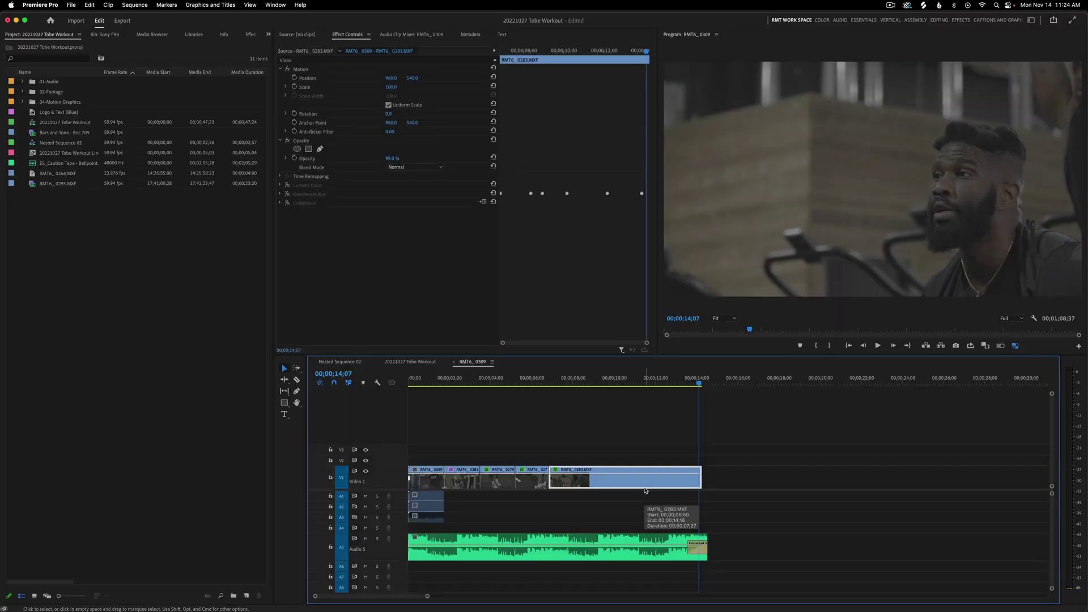
Step: Try the default transition on the last video clip, undo it, and remove the music clip's ending transition
key("super+d")
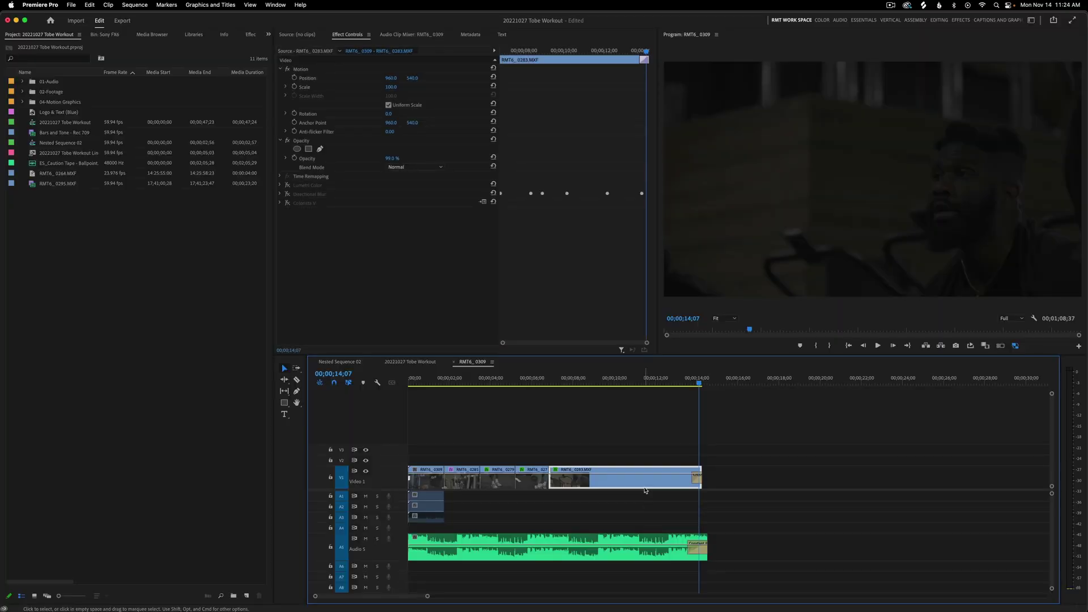
key("super+z")
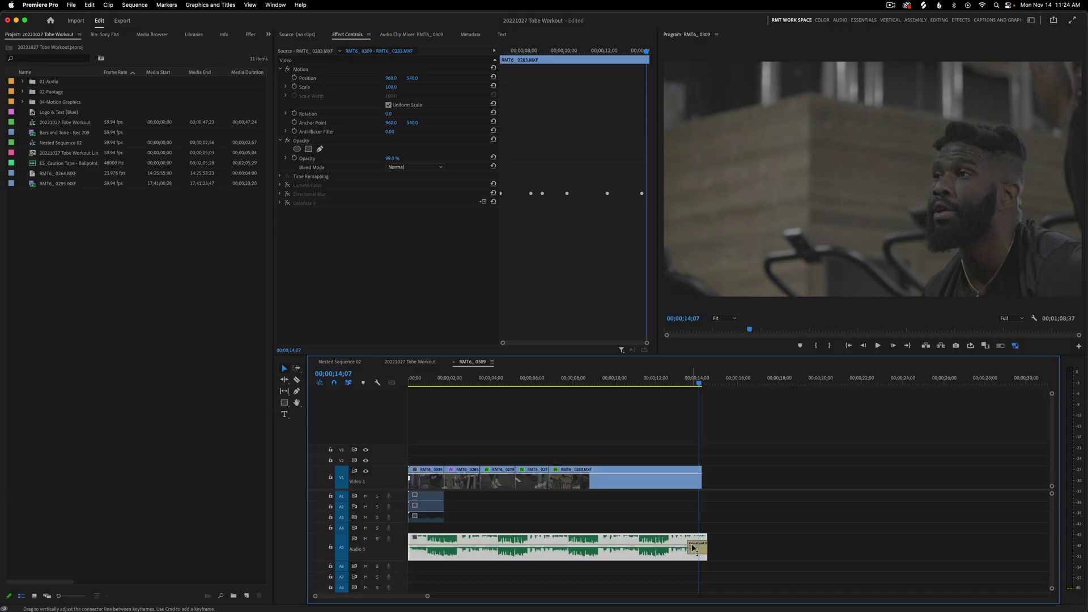
left_click(692, 548)
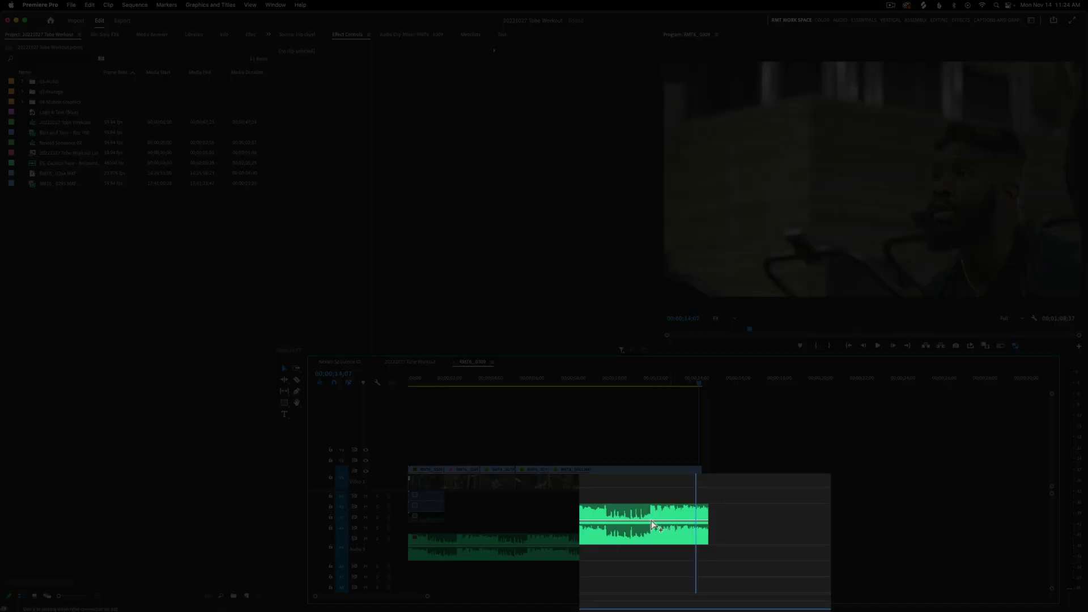
Step: Add two volume keyframes near the end of the music clip and lower the last one to create a fade-out
mouse_move(651, 520)
left_click(650, 522)
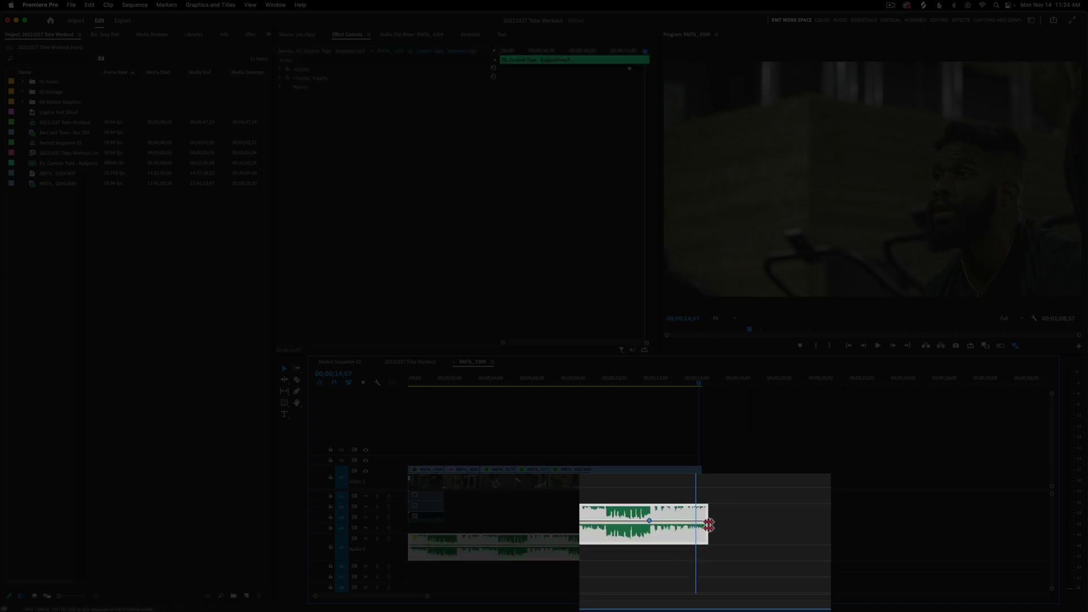
mouse_move(705, 521)
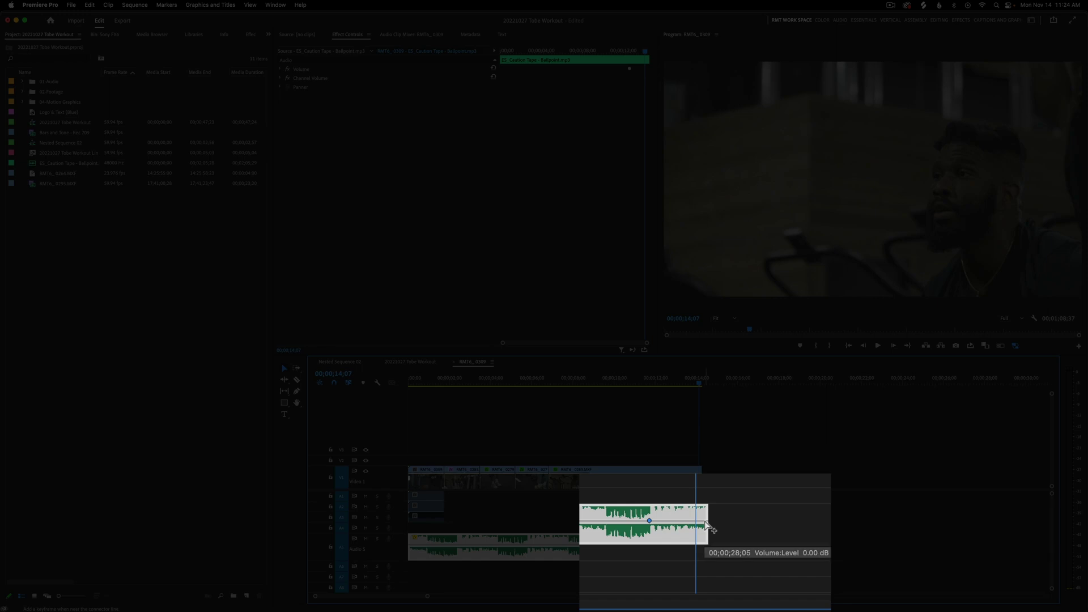
left_click(705, 520, "super")
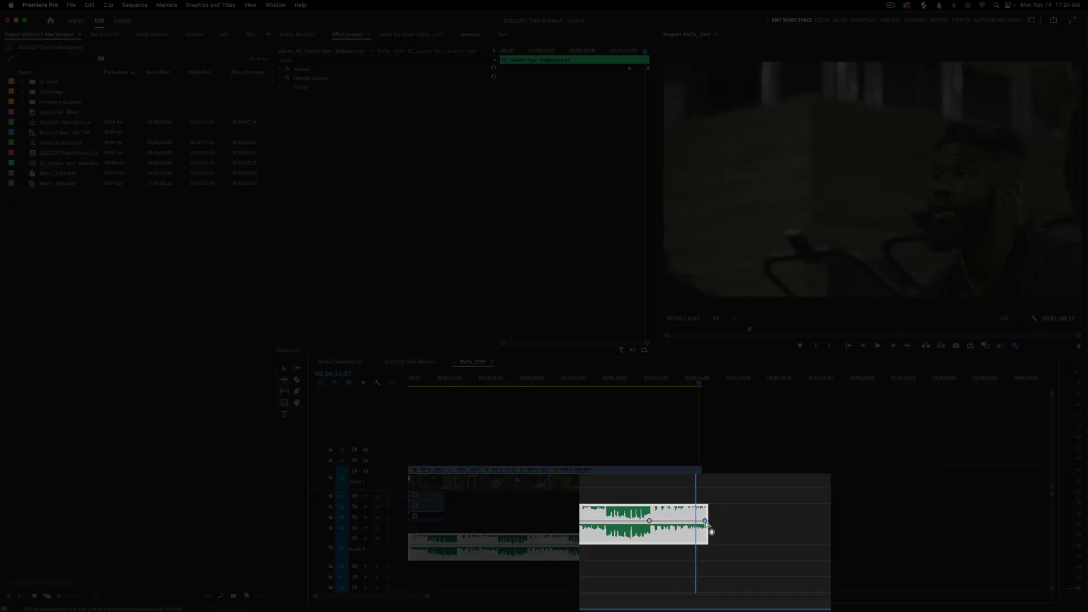
mouse_move(705, 521)
left_click_drag(704, 526, 704, 545)
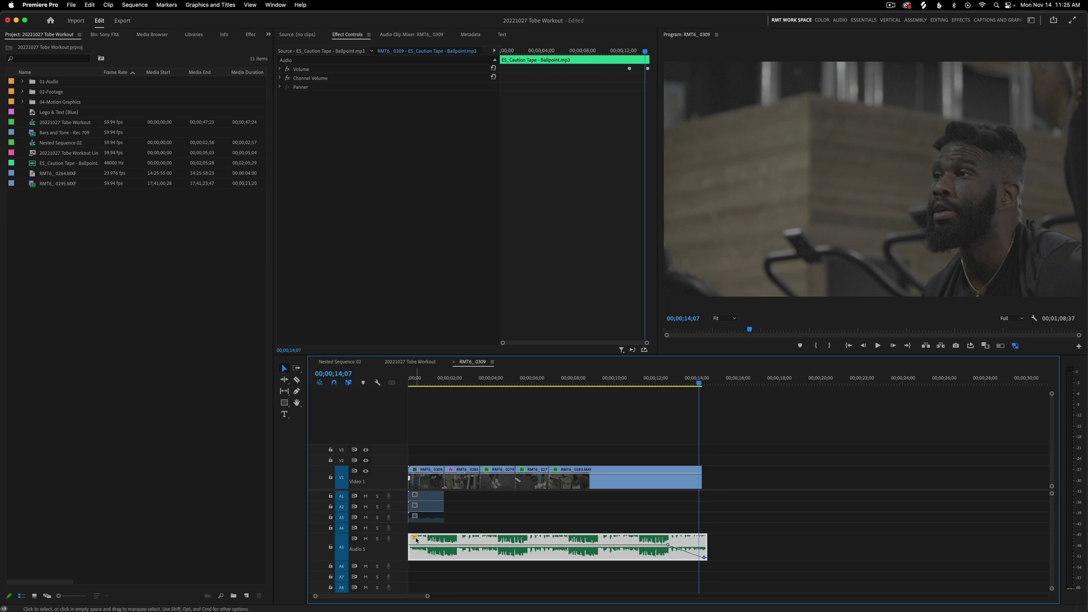
Step: Look through the music clip's Volume and Channel Volume keyframe options, and play back the keyframed fade-out
left_click(414, 537)
mouse_move(428, 575)
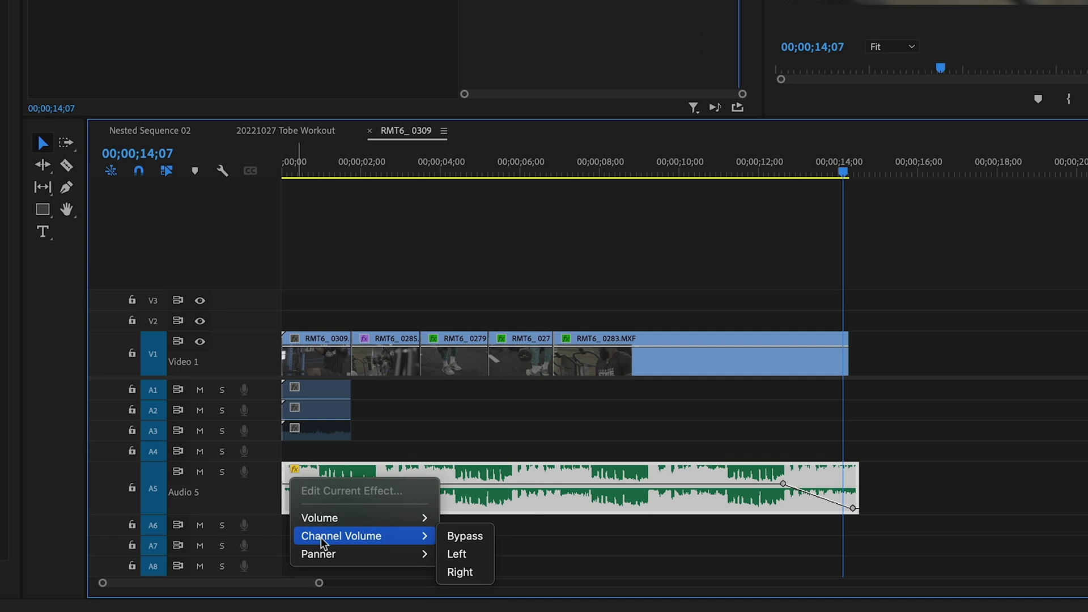
mouse_move(322, 518)
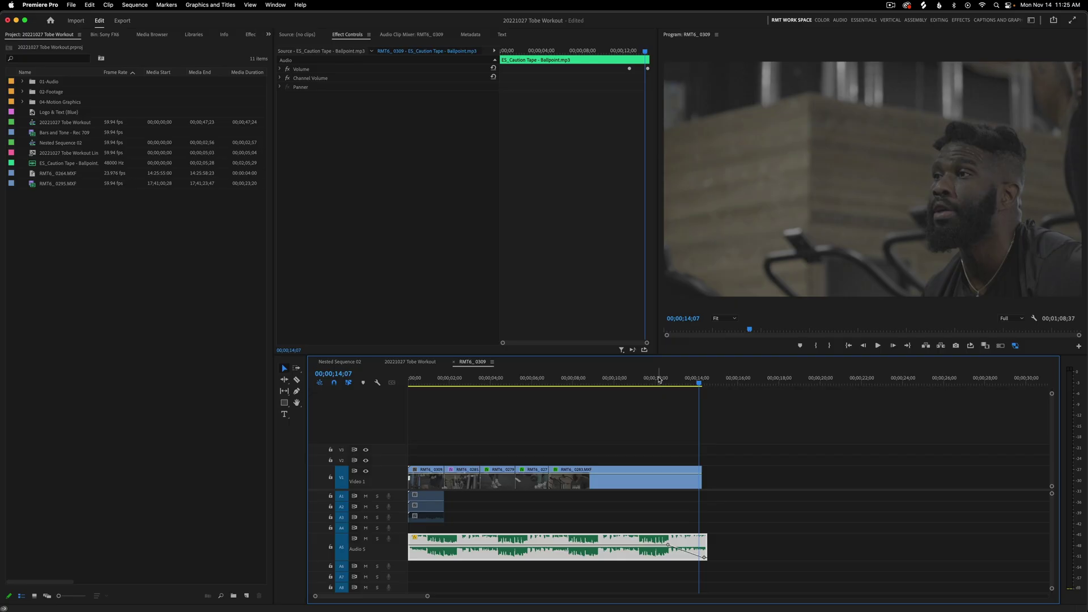
left_click(659, 380)
key("space")
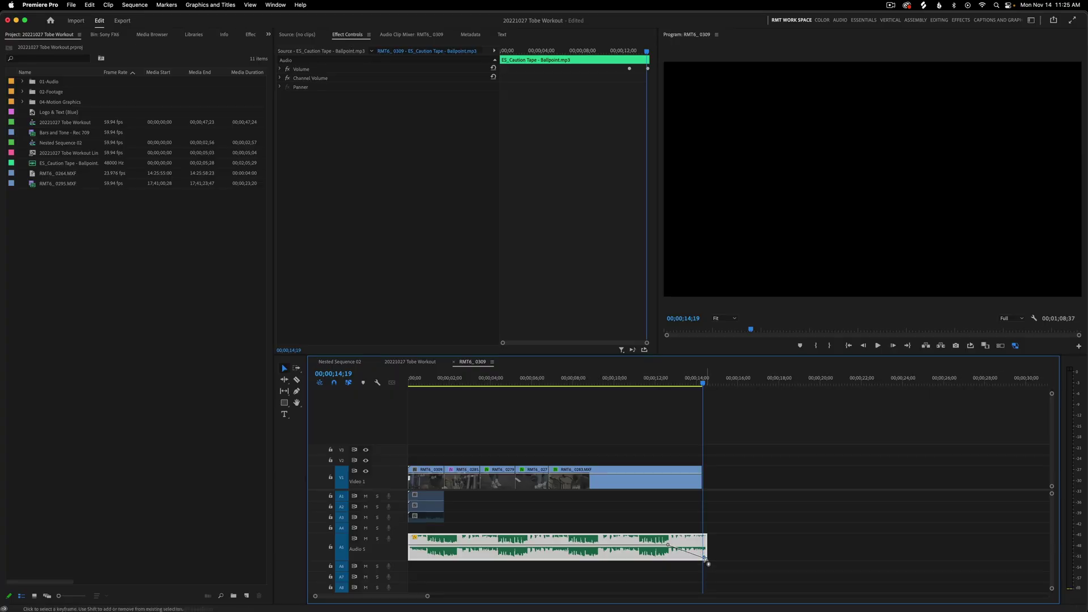
Step: Move the fade-out's ending volume keyframe earlier for a steeper fade and play back the music's ending
left_click_drag(707, 564, 689, 563)
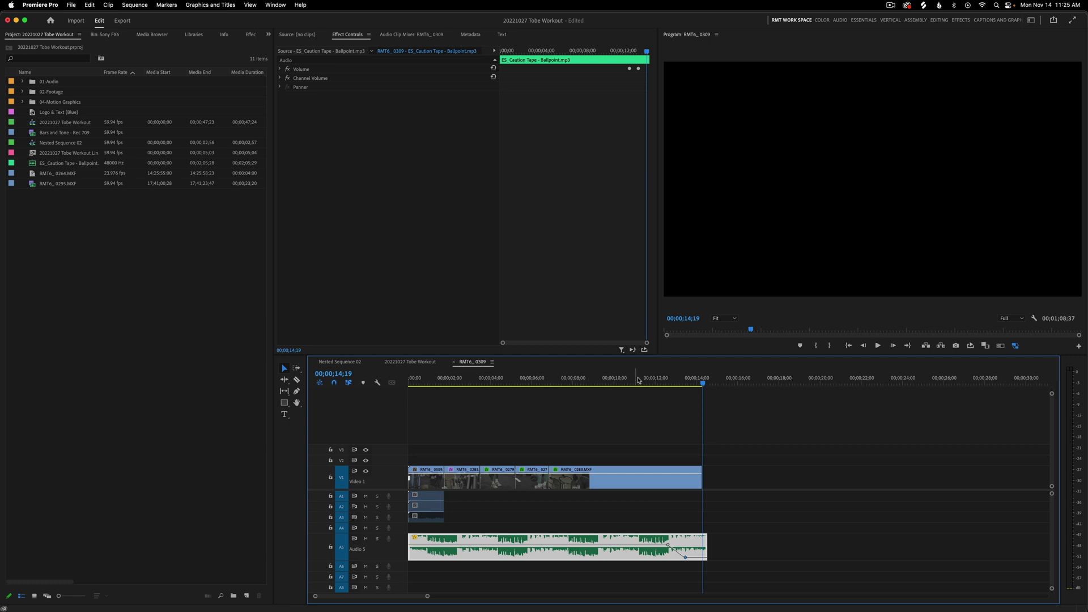
left_click(637, 381)
key("space")
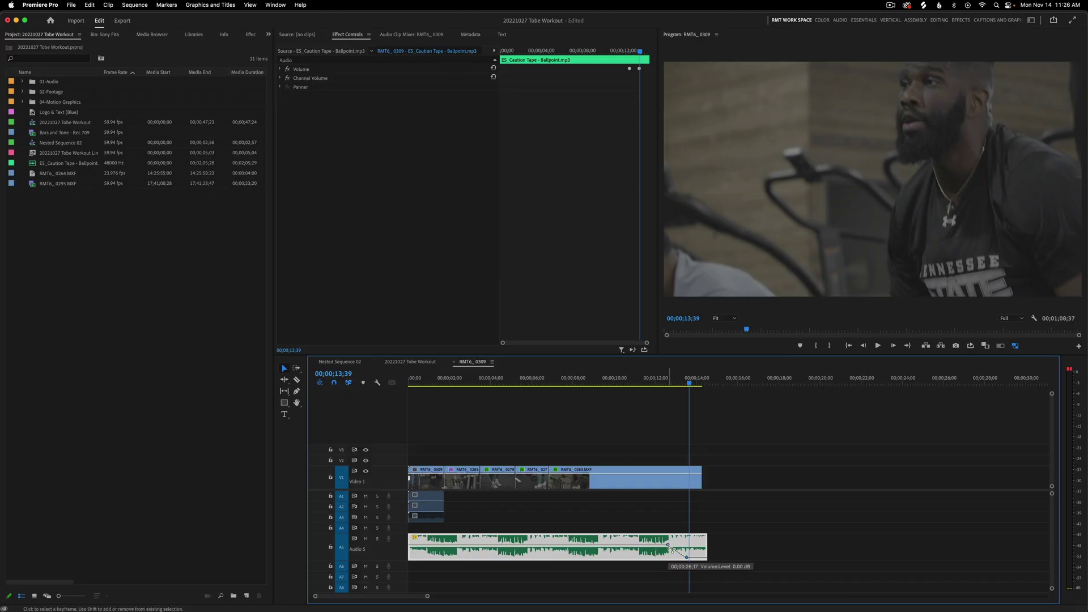
Step: Shift the fade-out's two volume keyframes slightly later on the music clip, and remove them
left_click(669, 546)
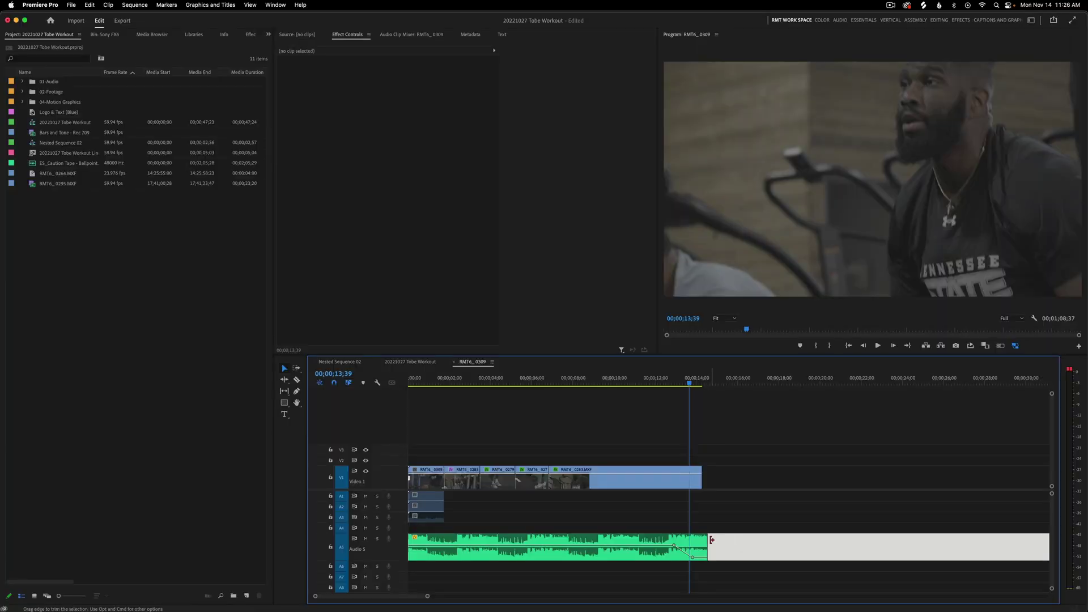
left_click(693, 558)
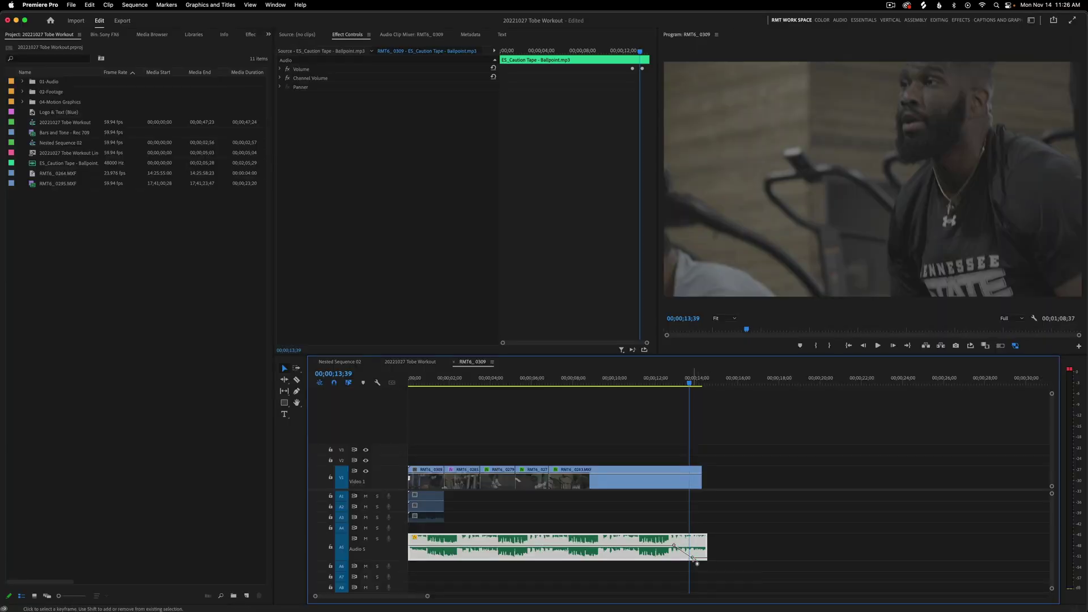
left_click_drag(692, 558, 678, 550)
Step: Switch to the Audio workspace and show the Audio Track Mixer with its effects and sends section expanded
left_click(840, 21)
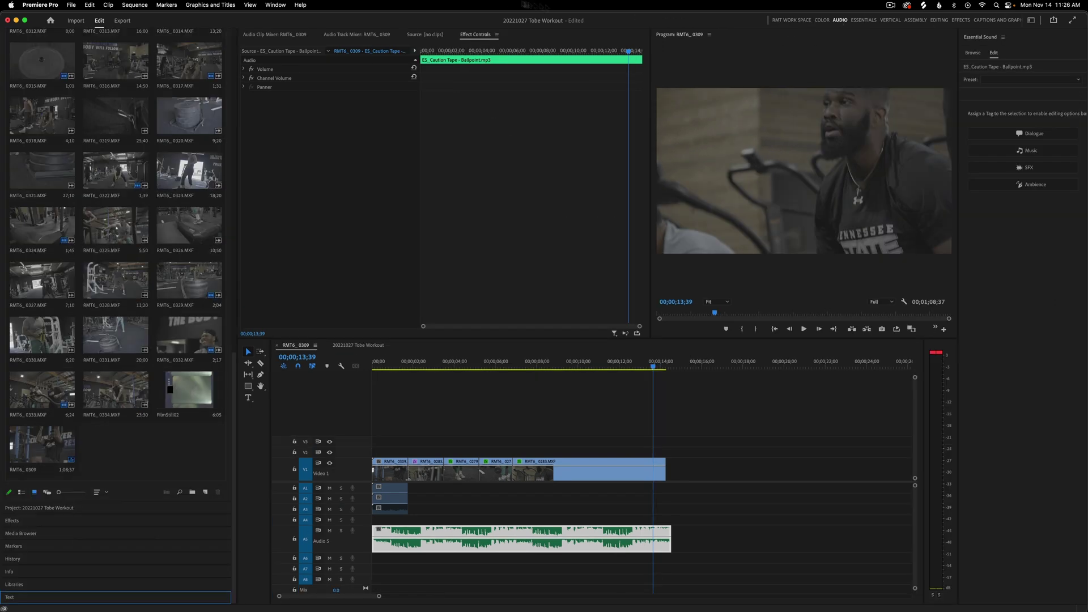
left_click(332, 35)
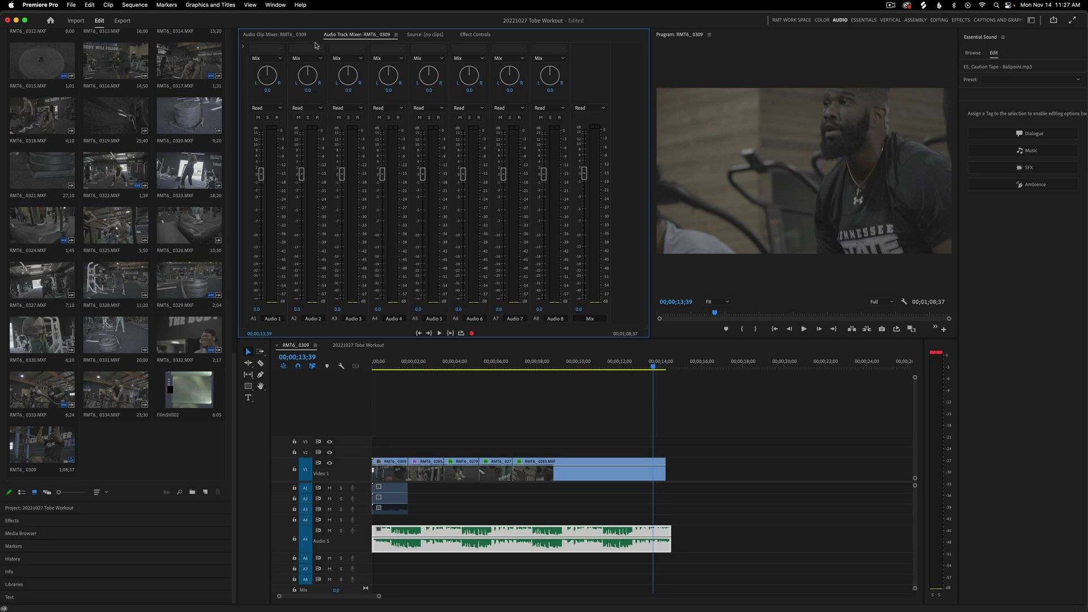
left_click(244, 50)
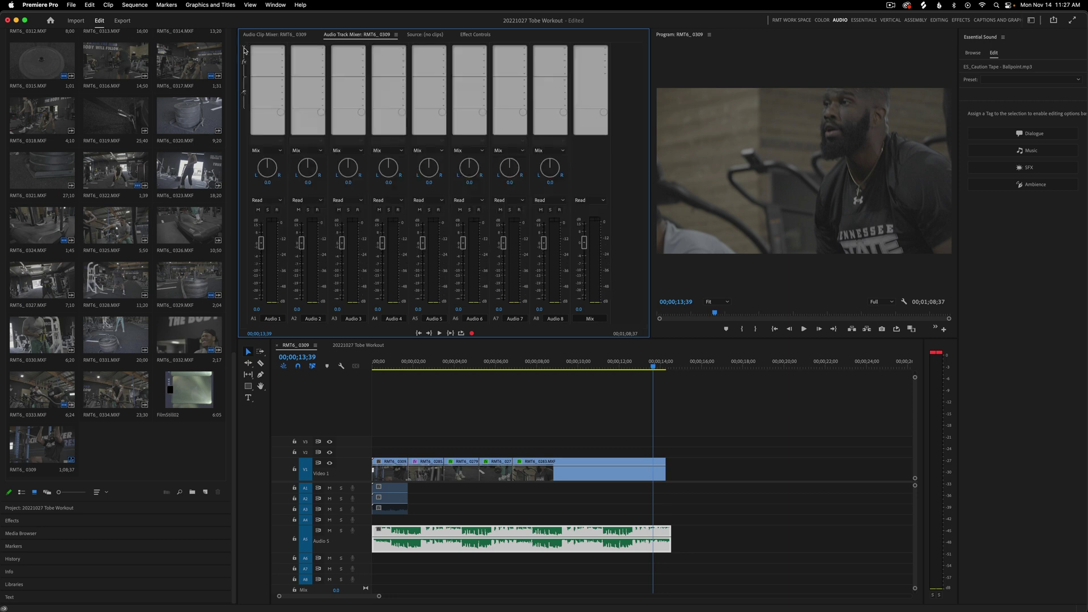
left_click(244, 49)
left_click(243, 50)
left_click(243, 49)
left_click(244, 50)
Step: Rename audio track A5 as MUSIC
double_click(324, 542)
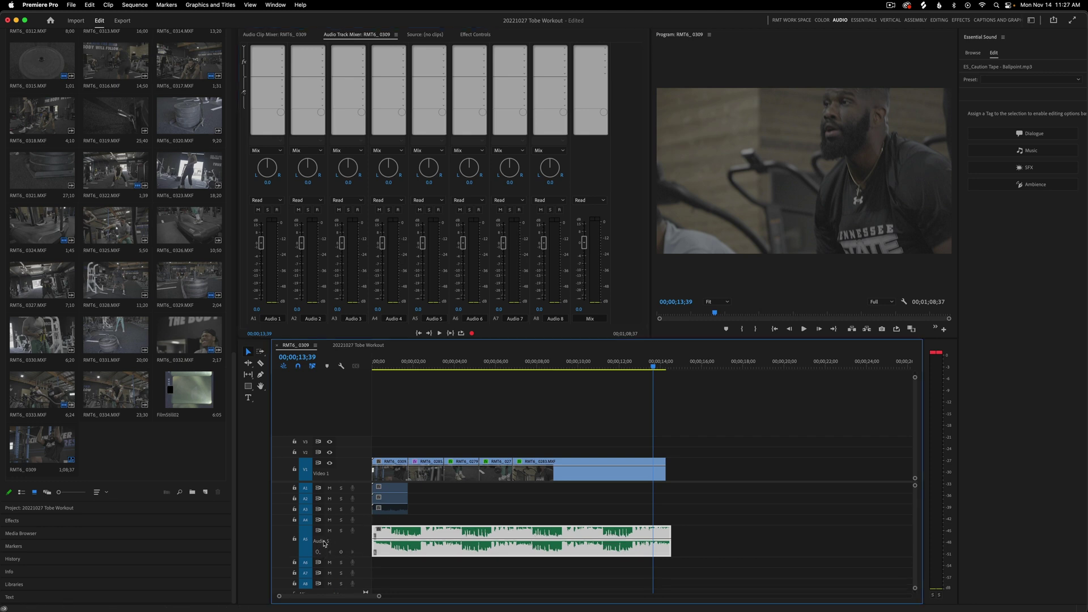
right_click(324, 542)
left_click(338, 504)
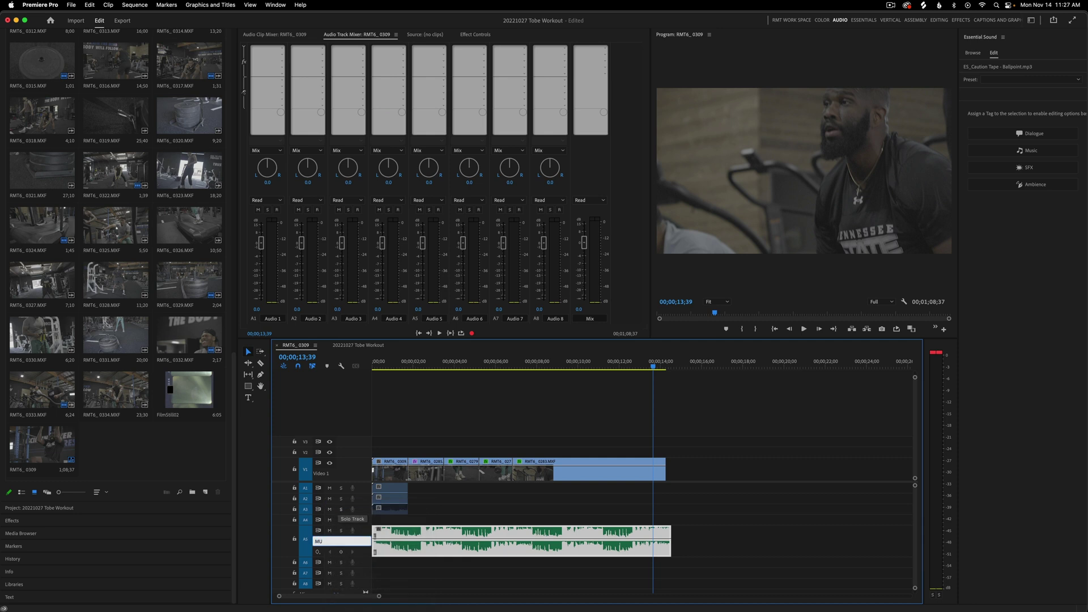
key("Return")
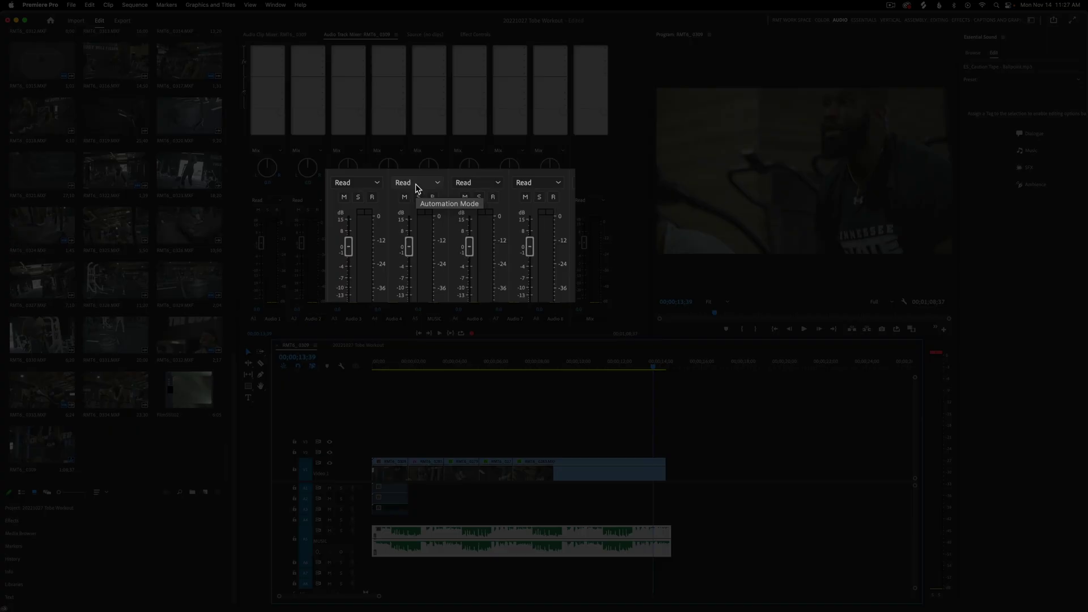
Step: Set the MUSIC track's automation mode to Write and record a fade-out by lowering its volume fader during playback from 00;00;12;05
left_click(415, 182)
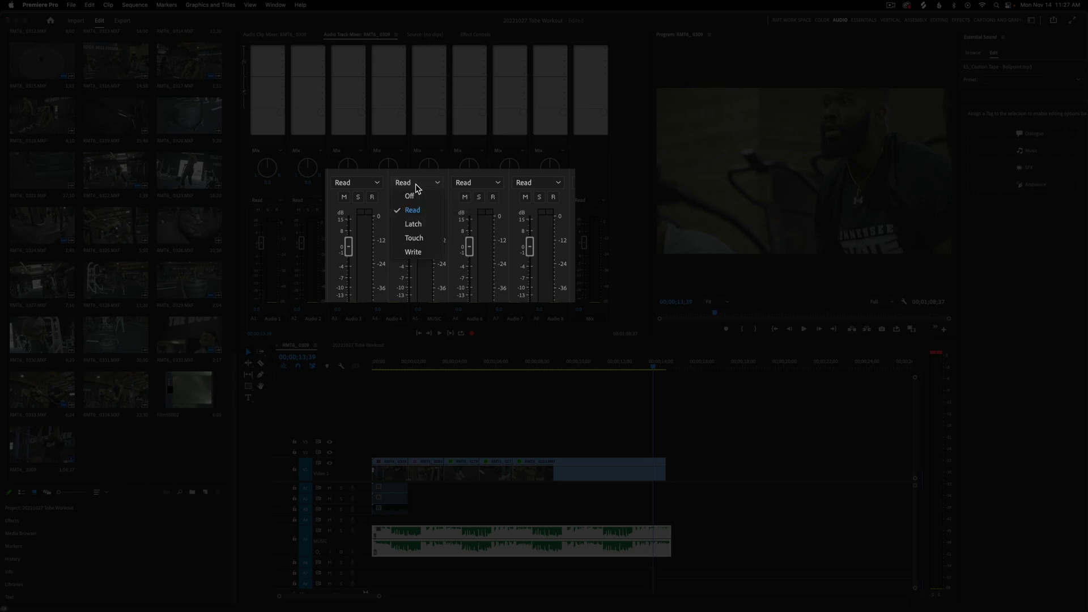
left_click(415, 253)
left_click_drag(655, 367, 622, 365)
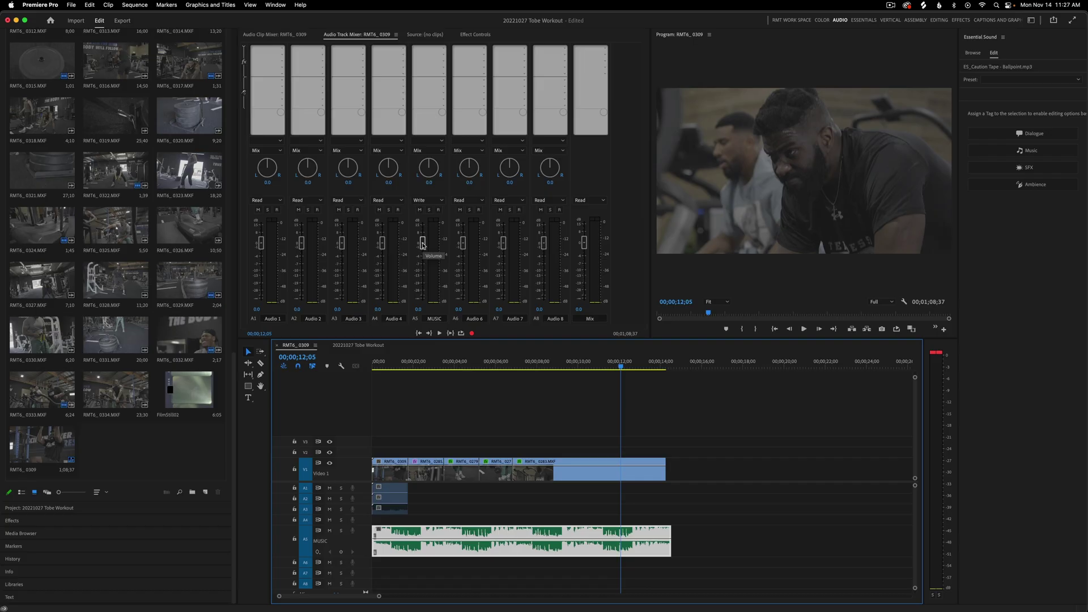
key("space")
left_click_drag(422, 243, 421, 304)
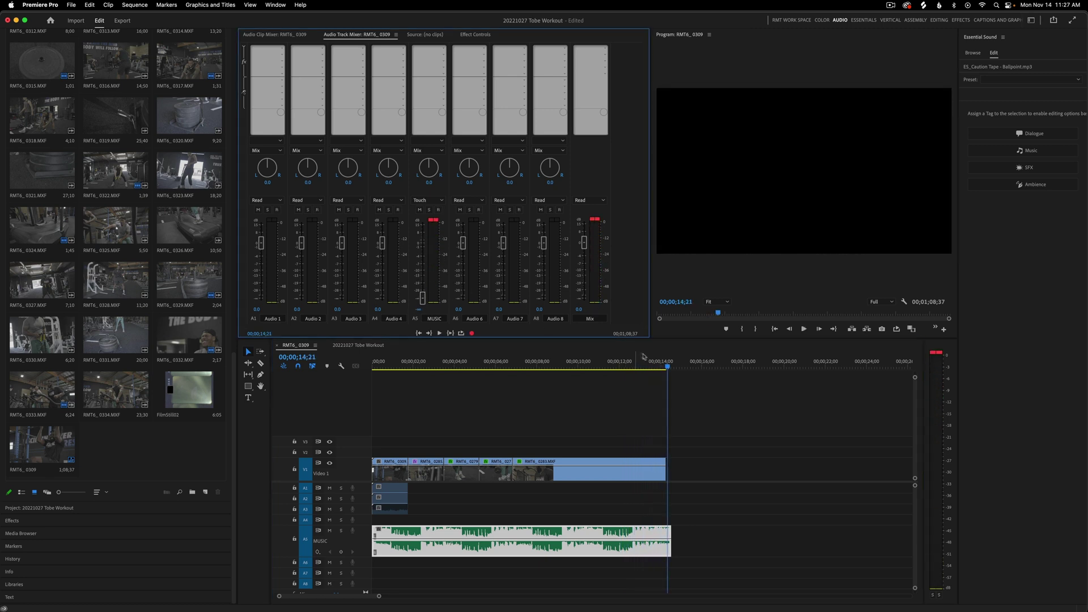
Step: Play back the end of the sequence twice from about 00;00;12;00 to check the recorded volume automation
left_click(616, 364)
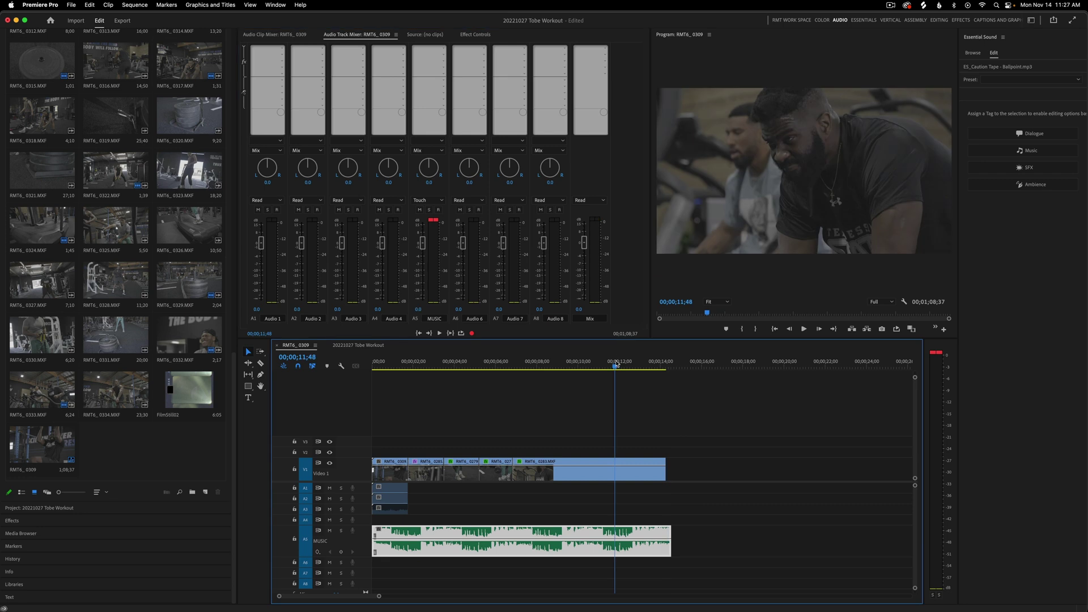
key("space")
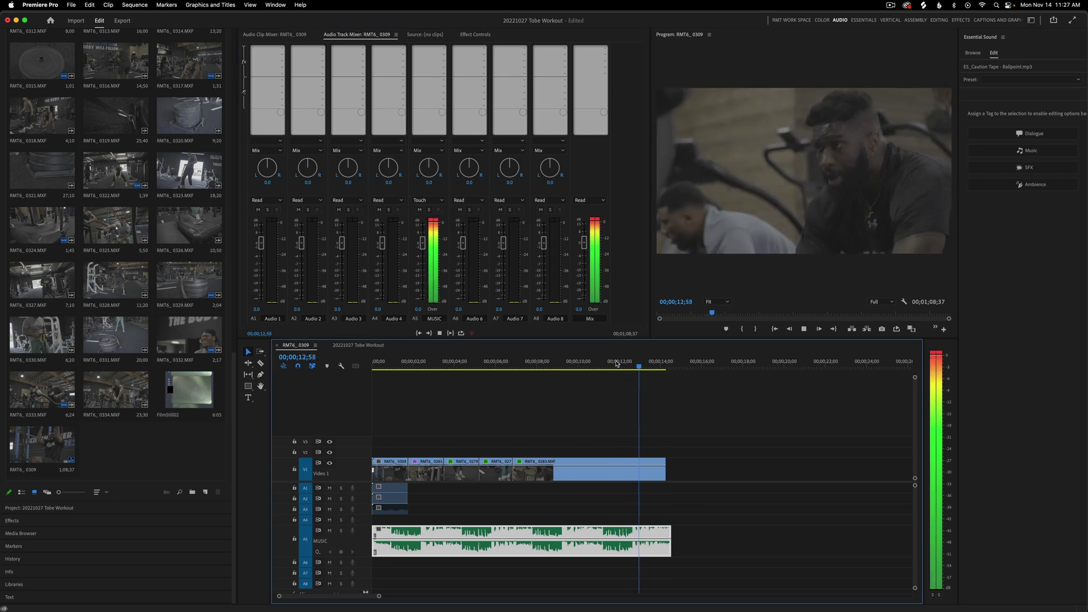
key("space")
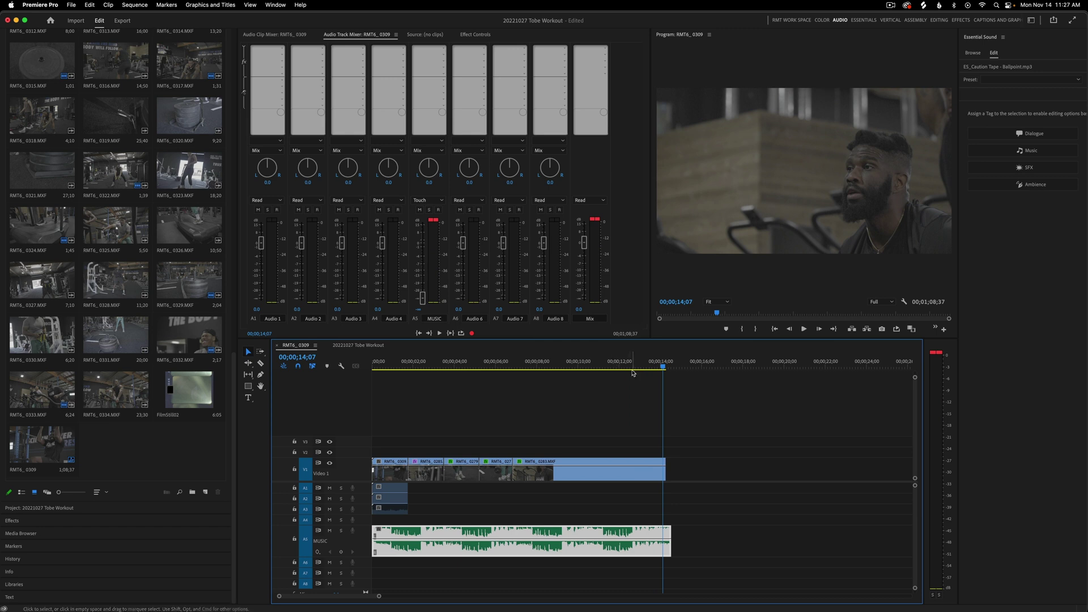
left_click(619, 364)
key("space")
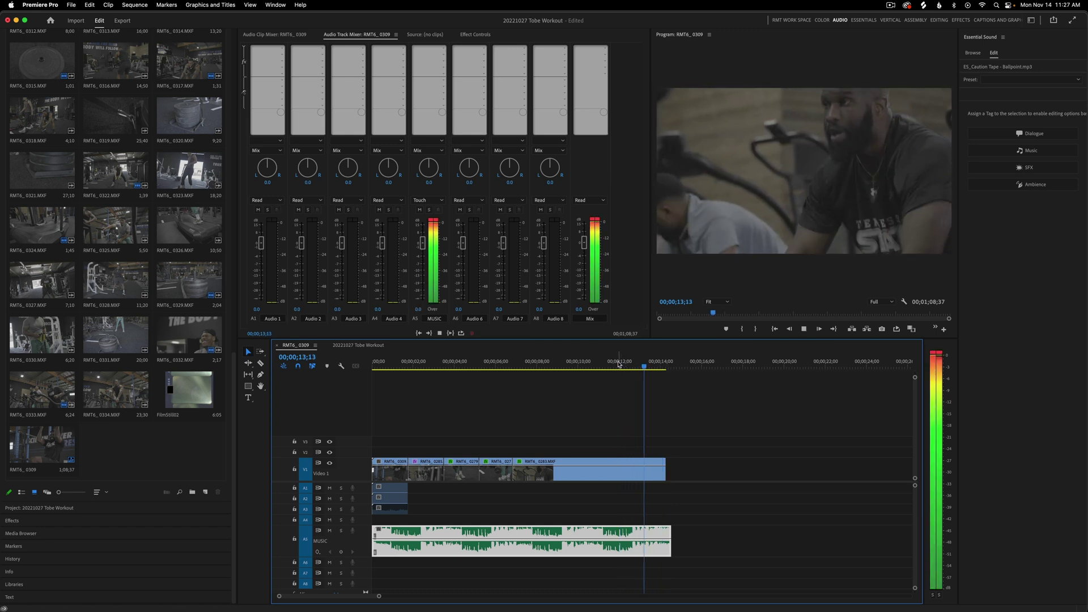
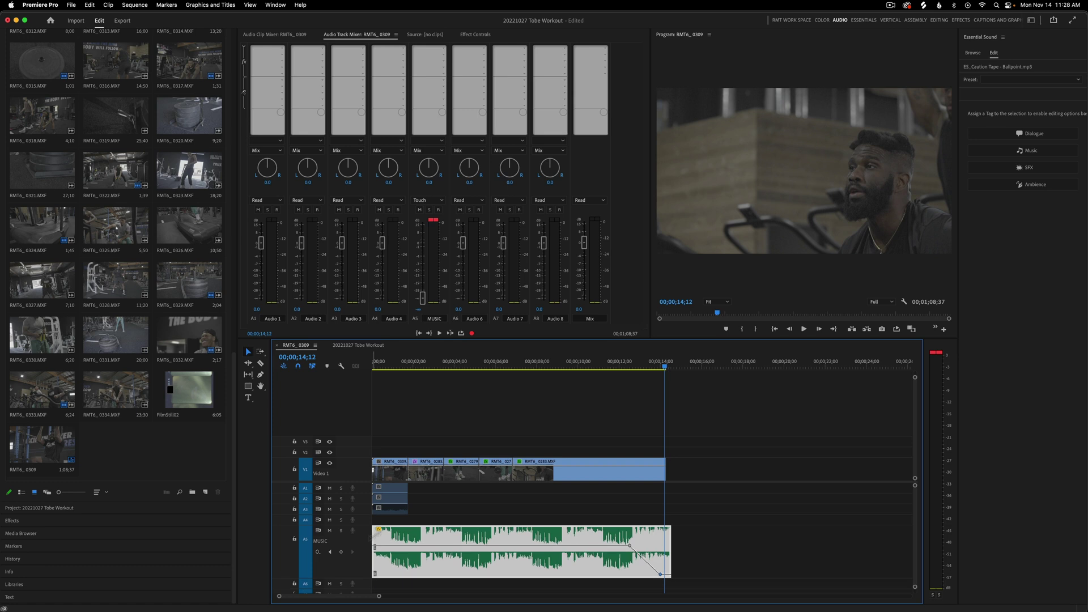
Step: Enlarge the timeline area, change the fade-out's first track keyframe to Bezier and bend the fade into a steep initial drop
left_click_drag(595, 338, 594, 267)
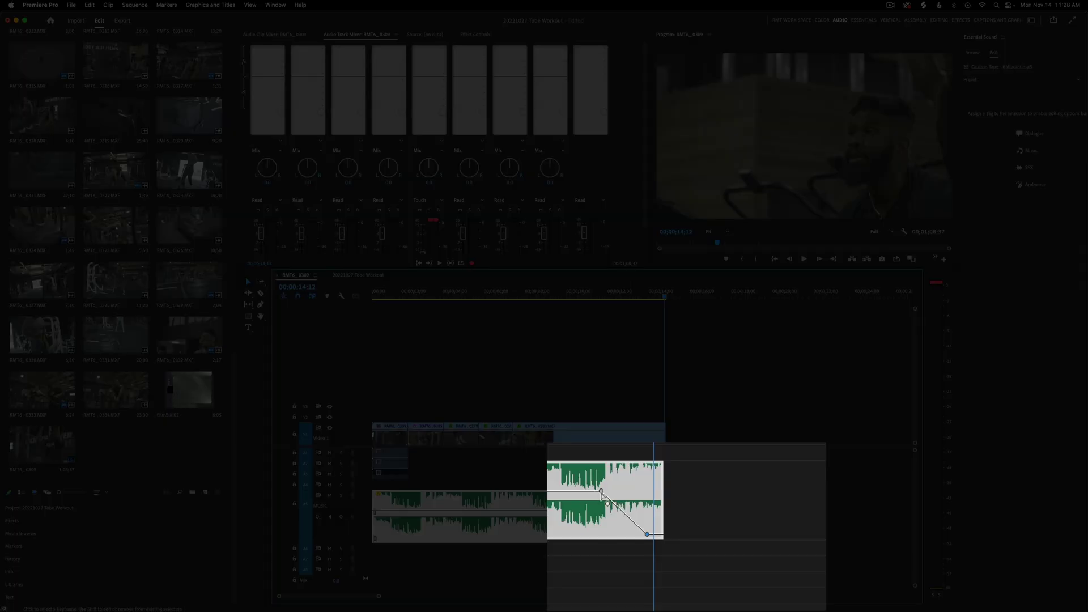
right_click(601, 491)
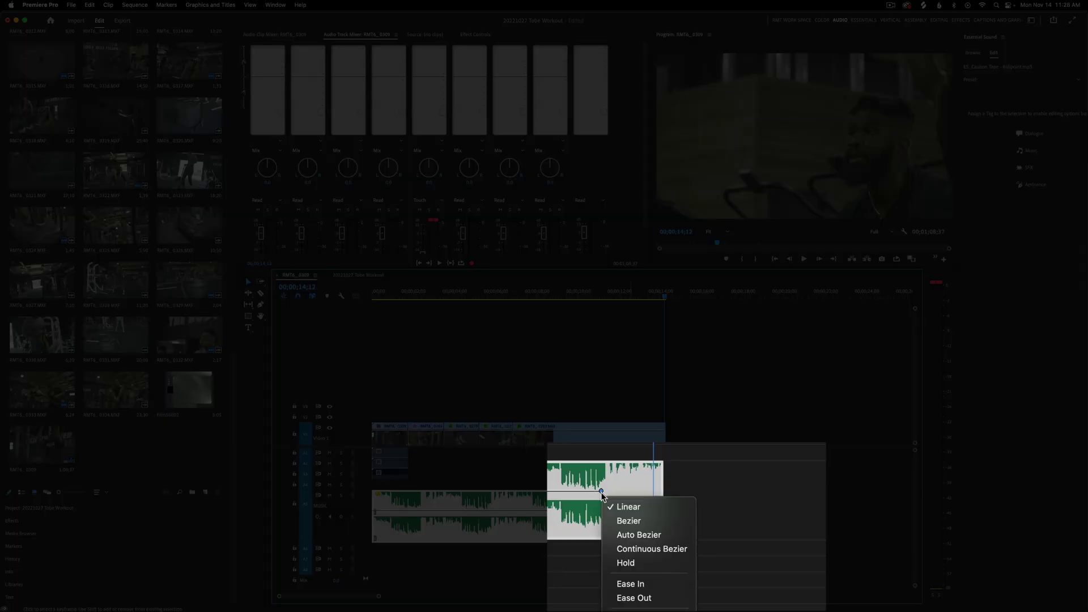
left_click(615, 519)
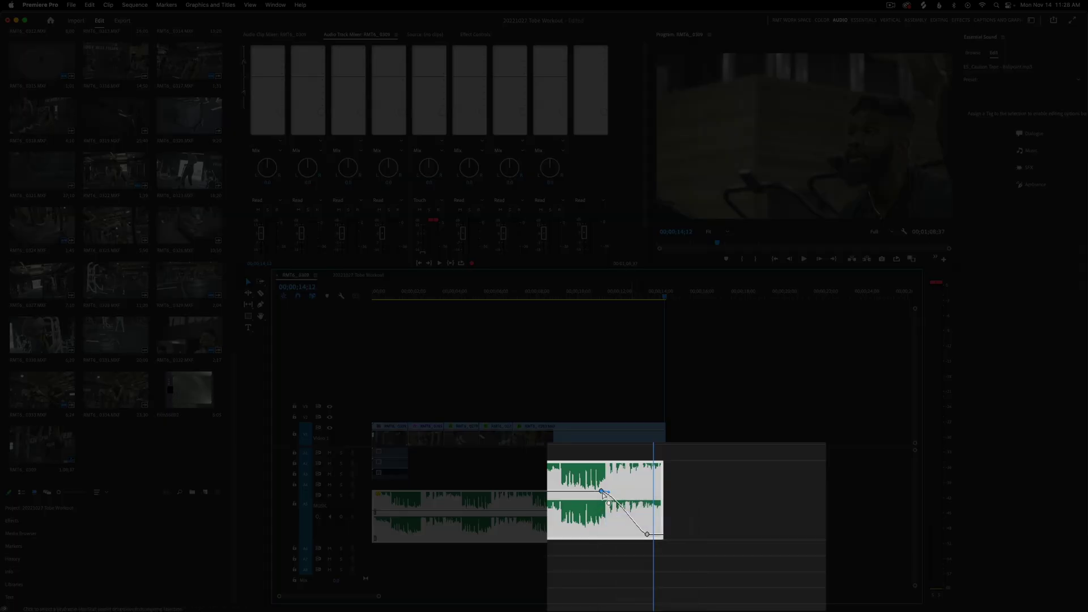
right_click(602, 491)
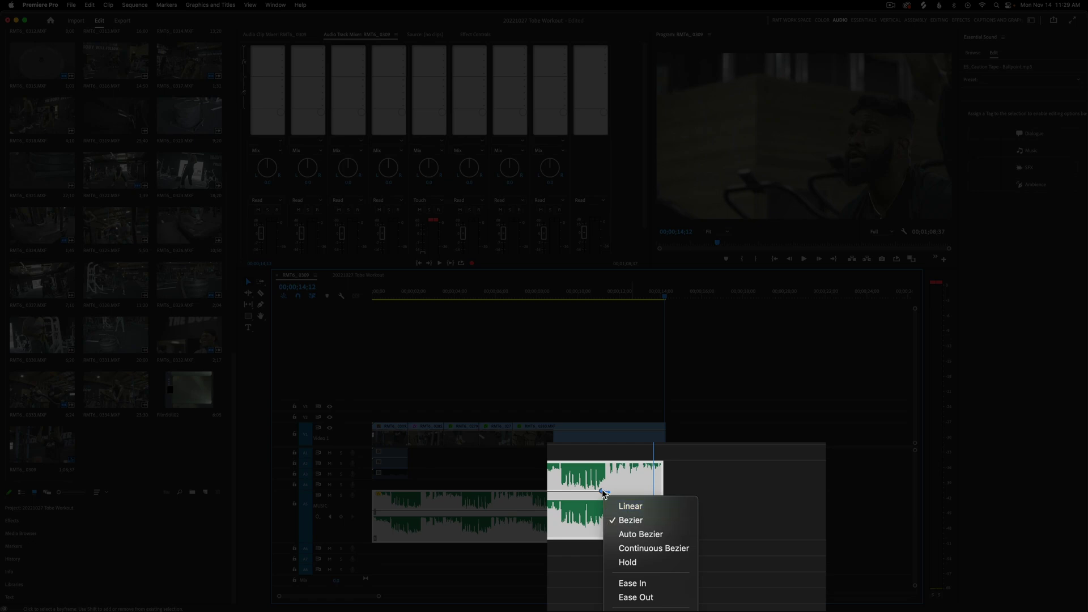
left_click(602, 492)
right_click(601, 492)
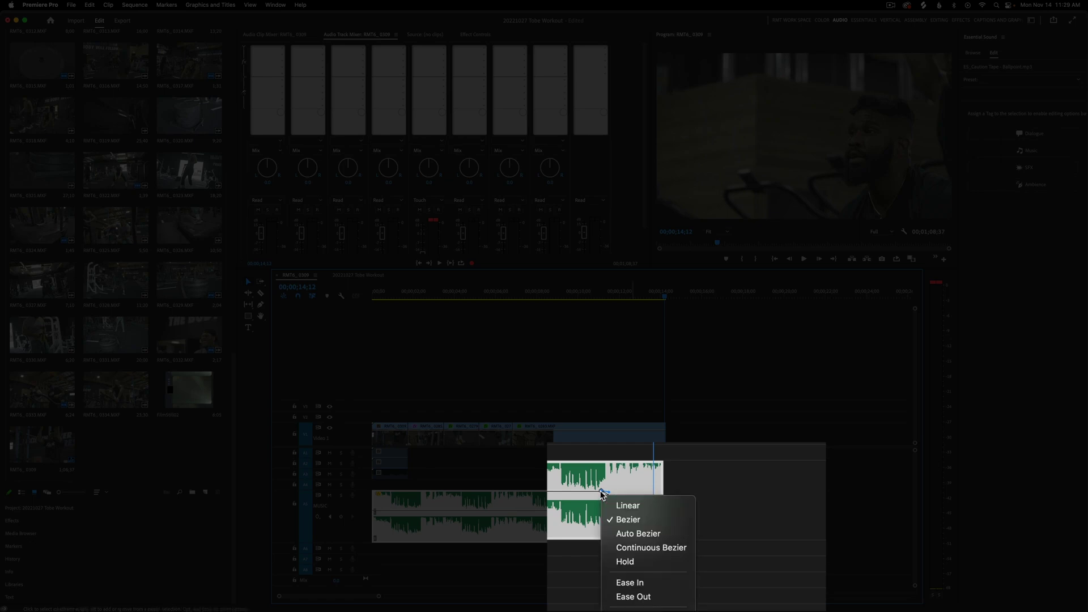
left_click(617, 519)
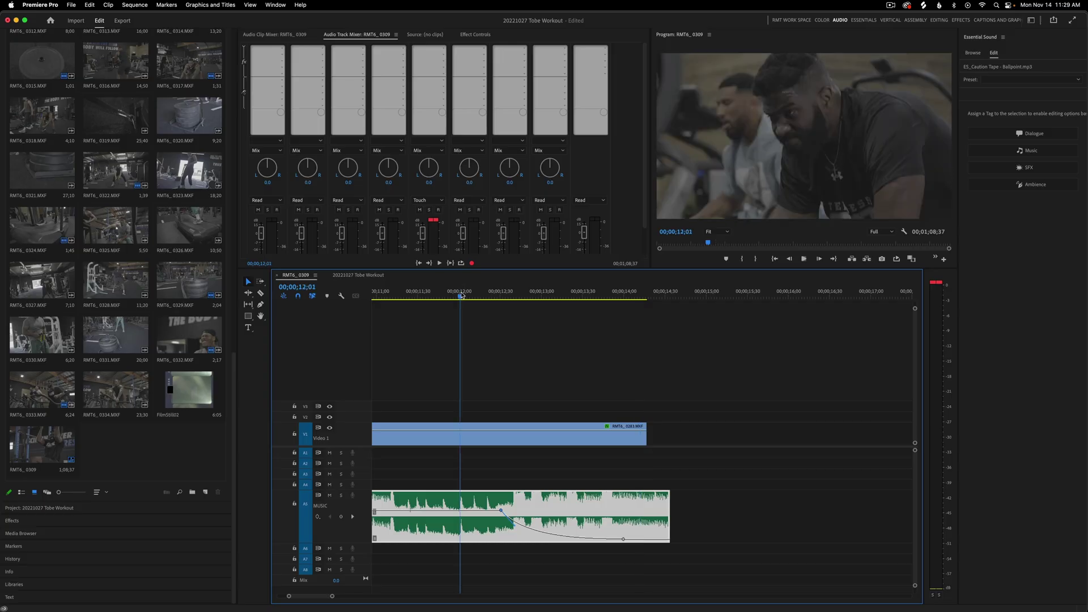
Step: Play back the curved music fade-out twice from about 00;00;12;01
key("space")
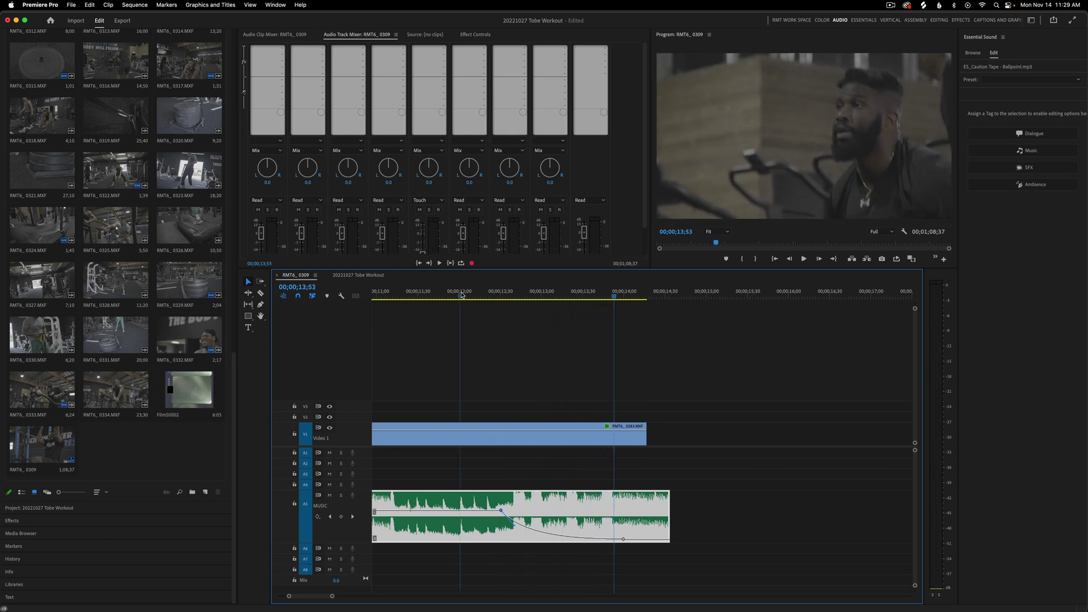
left_click(462, 295)
key("space")
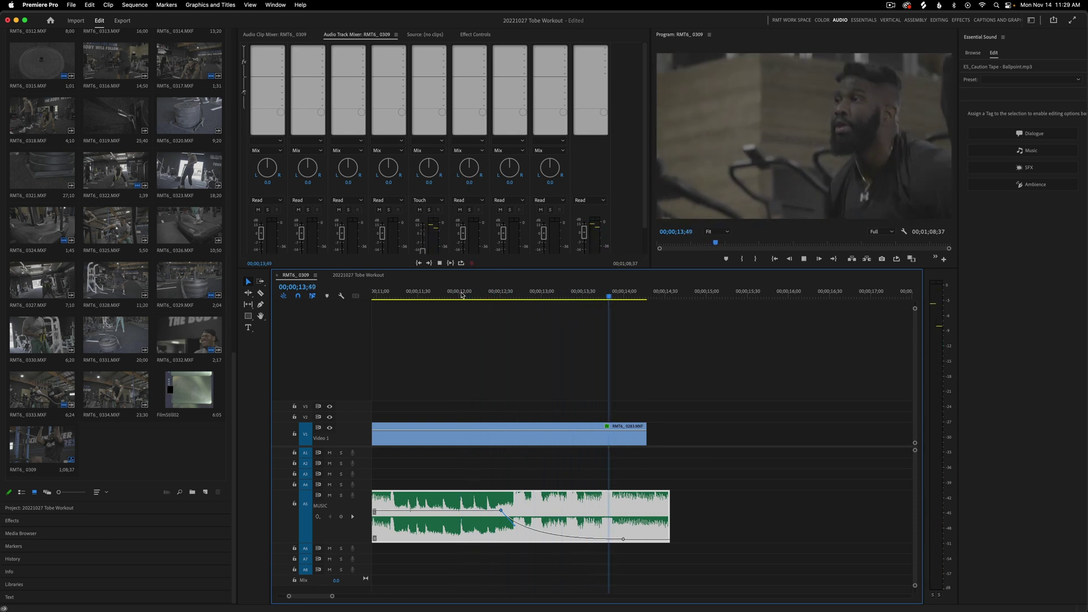
Step: Reshape the first keyframe's Bezier curve into a gentler fade-out and play it back from 00;00;12;01
left_click_drag(546, 296, 581, 300)
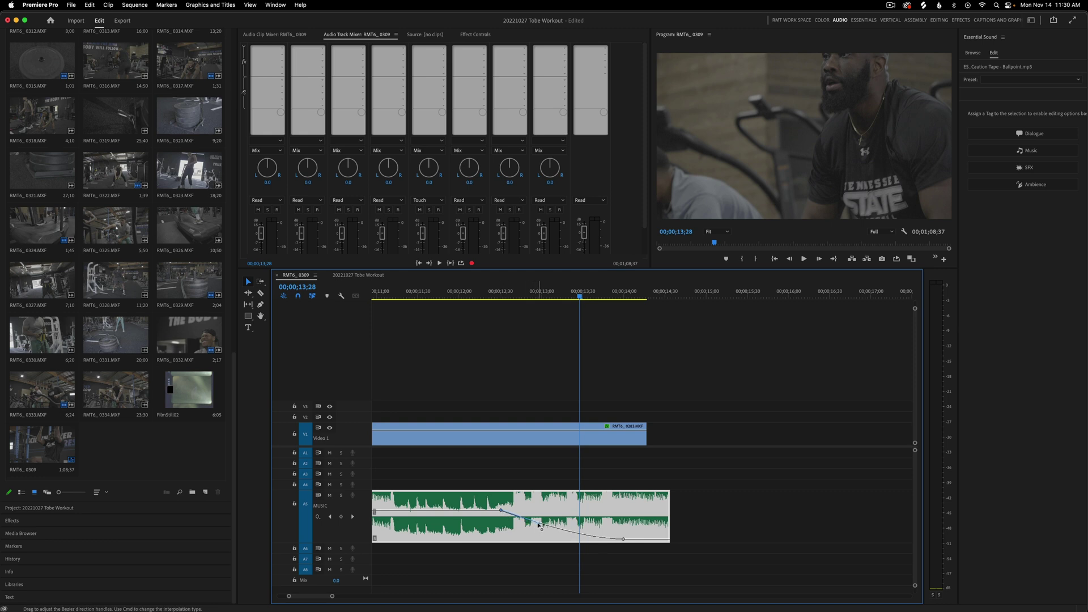
left_click(460, 299)
key("space")
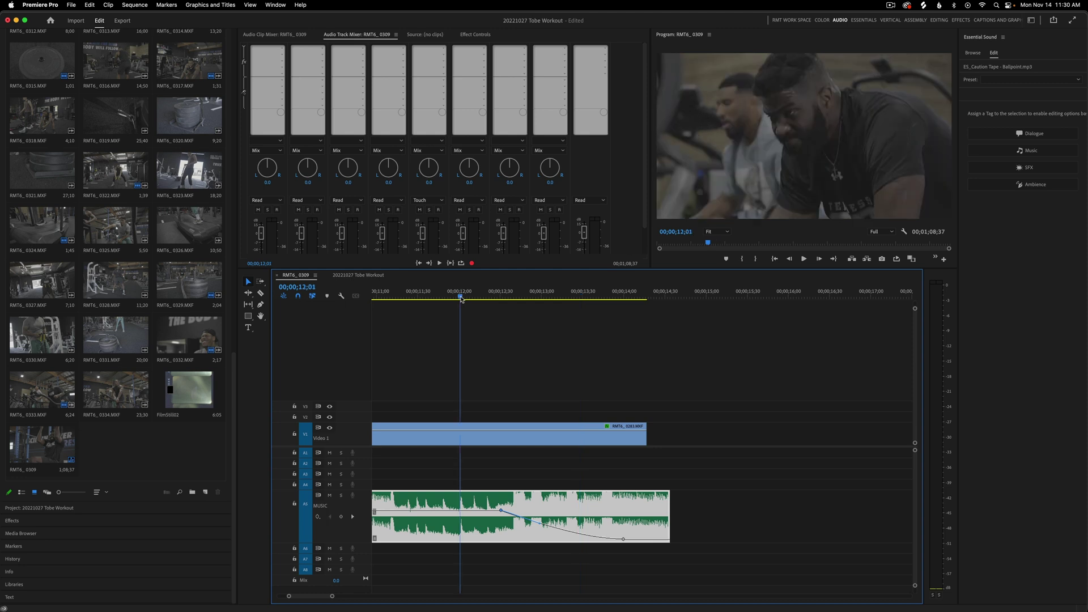
key("space")
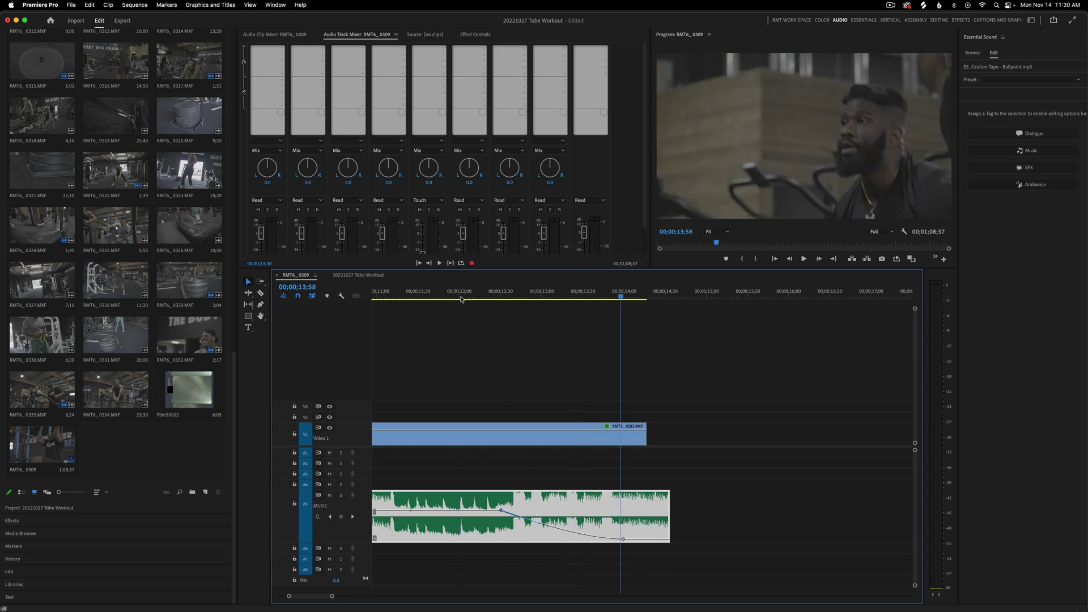